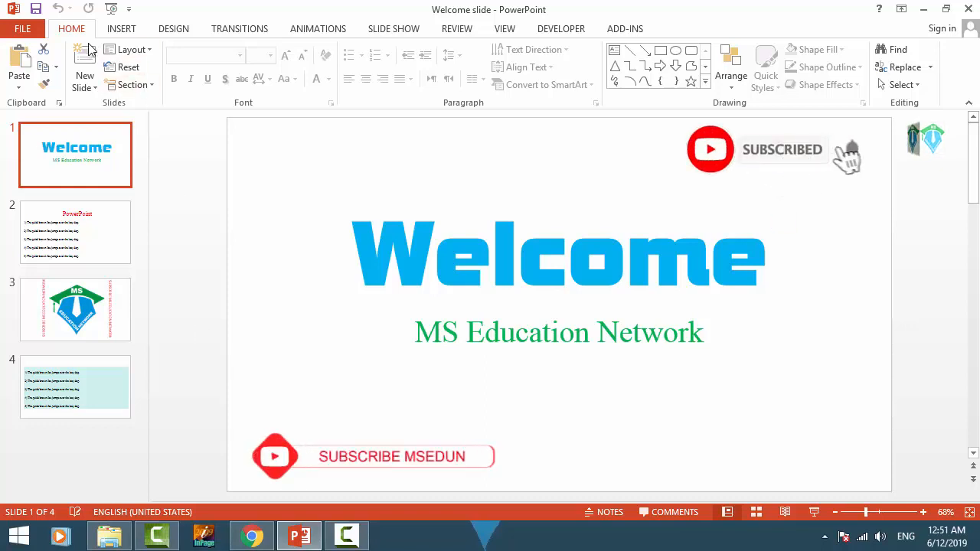
- Look through the content of the four existing slides and return to the Welcome slide
click(566, 288)
click(448, 227)
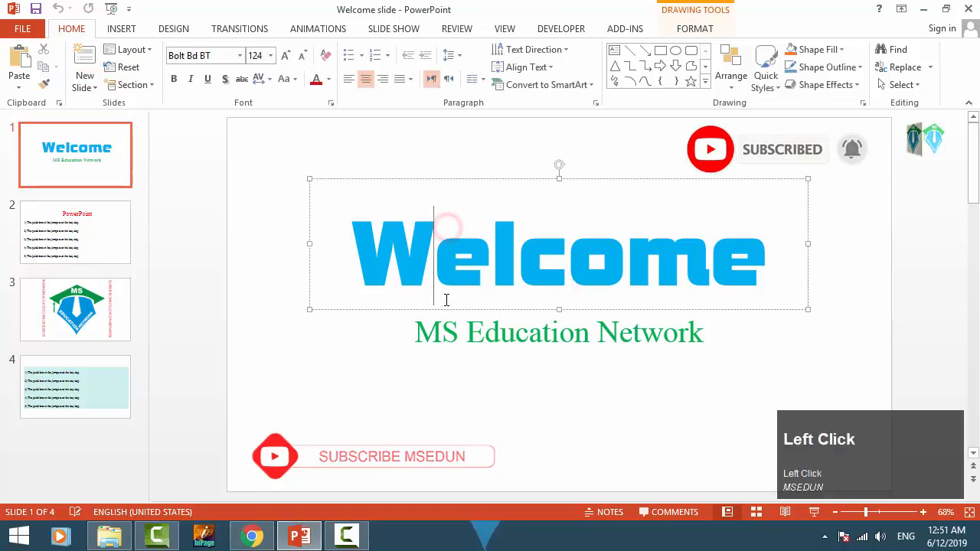
click(524, 329)
click(92, 234)
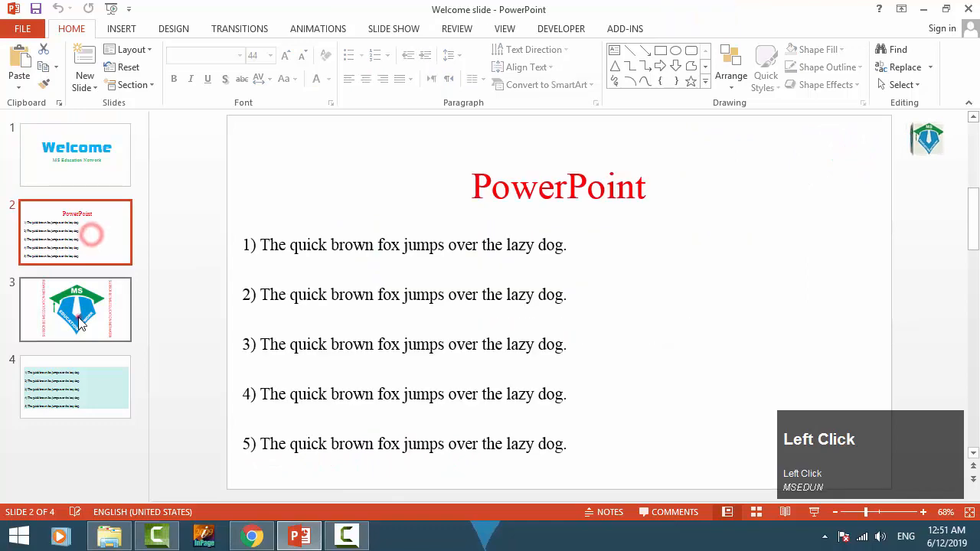
click(82, 321)
click(87, 394)
click(312, 432)
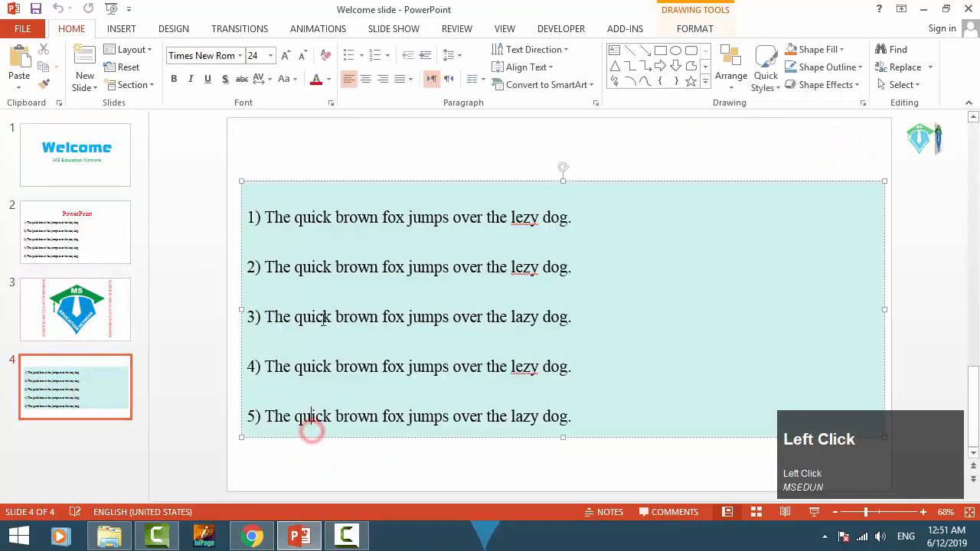
click(95, 328)
click(640, 308)
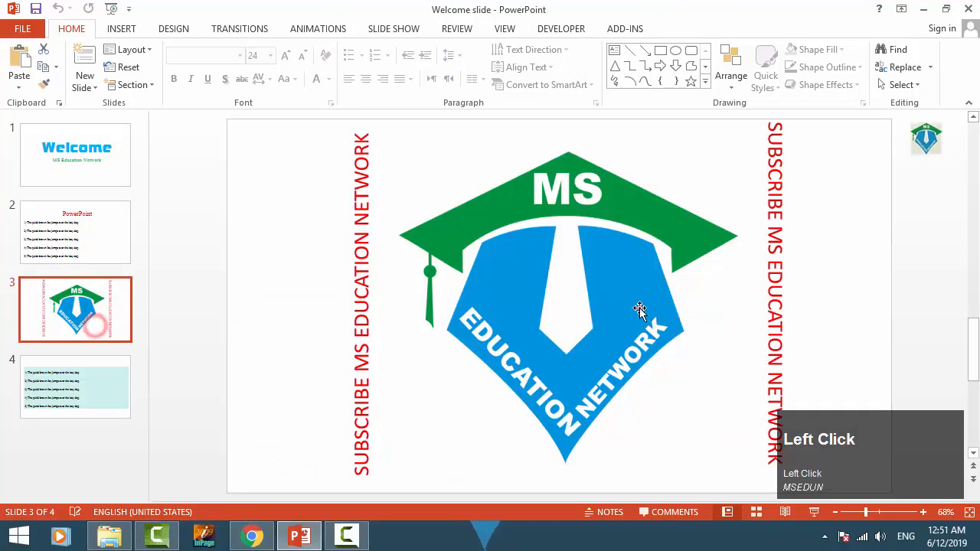
click(344, 249)
click(319, 300)
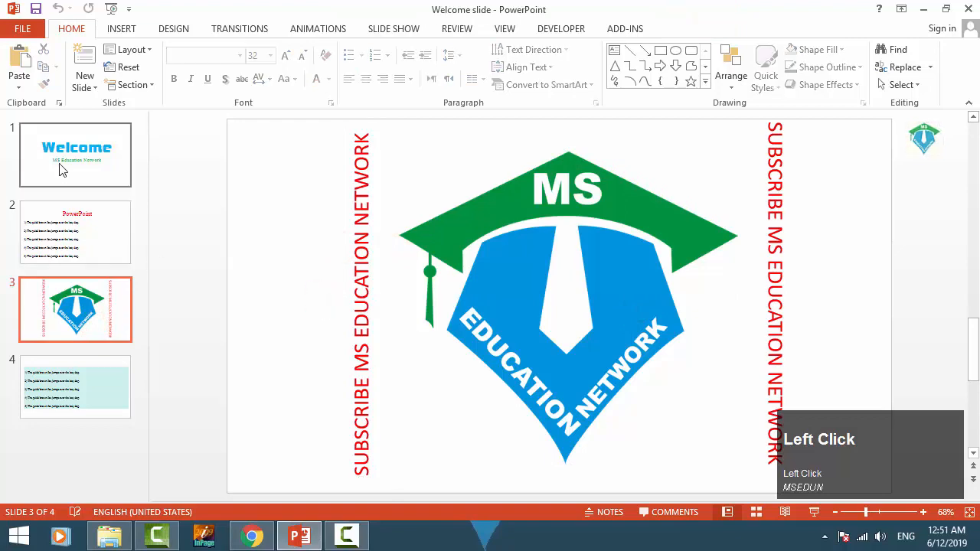
click(61, 170)
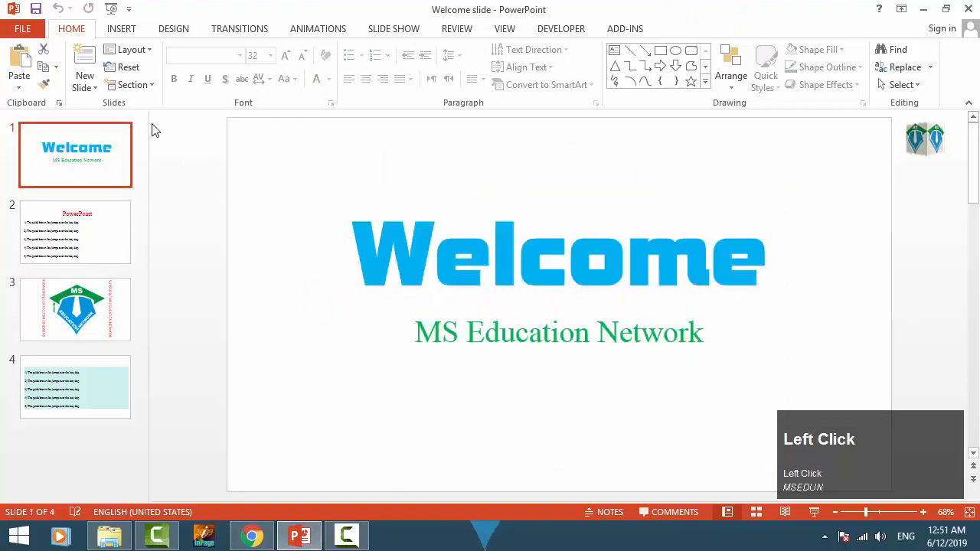
click(23, 31)
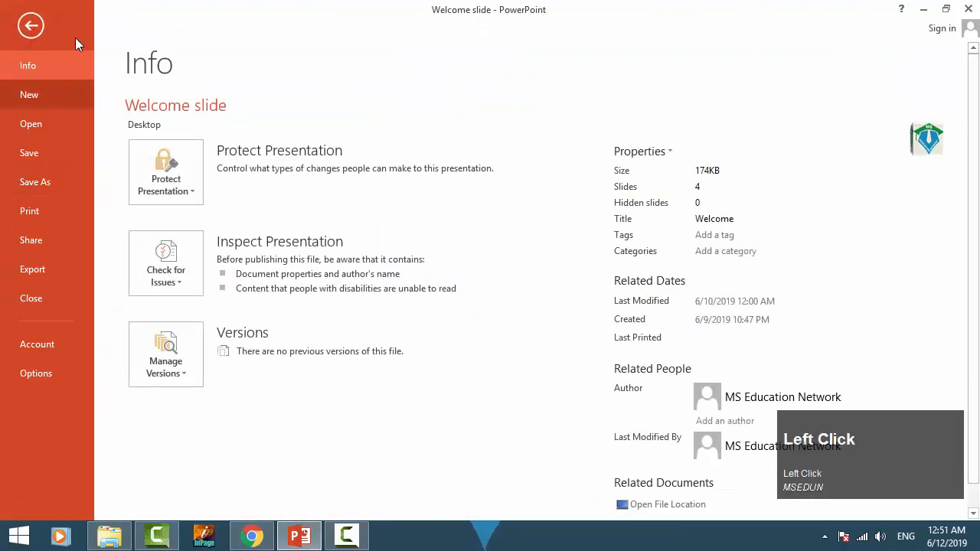
click(33, 31)
click(219, 160)
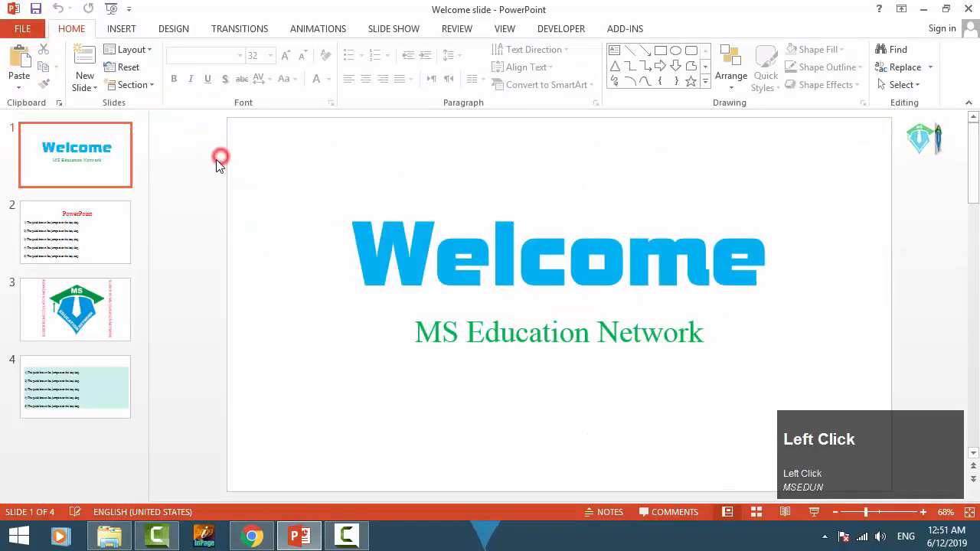
click(120, 29)
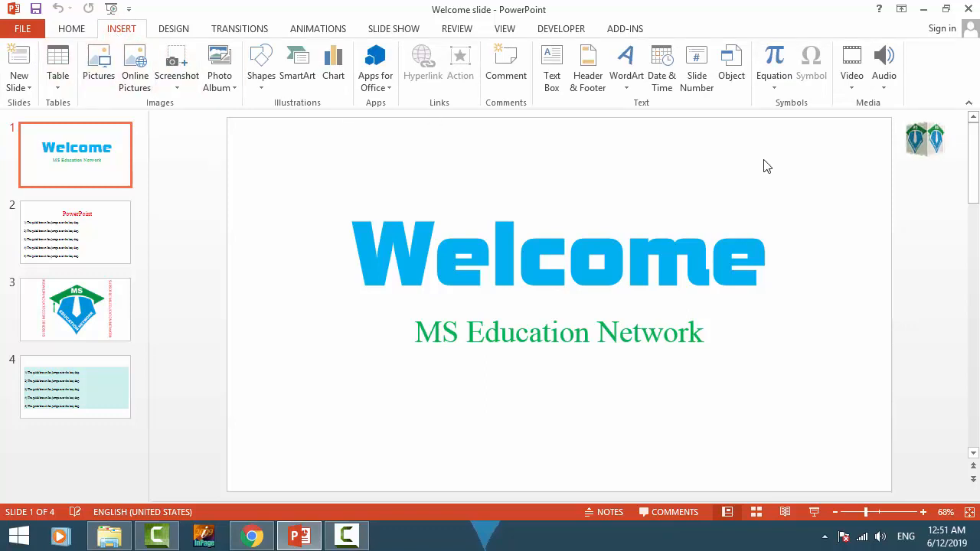
click(264, 91)
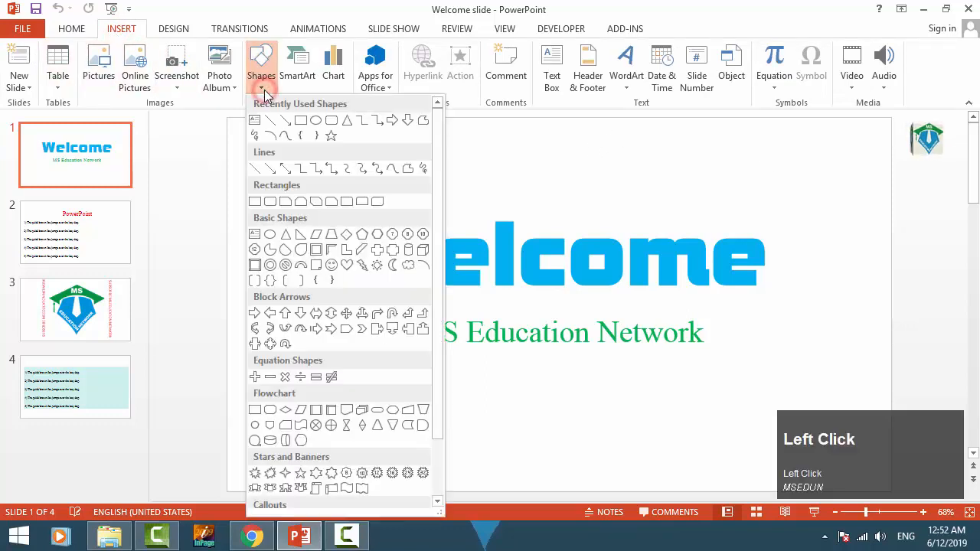
click(264, 90)
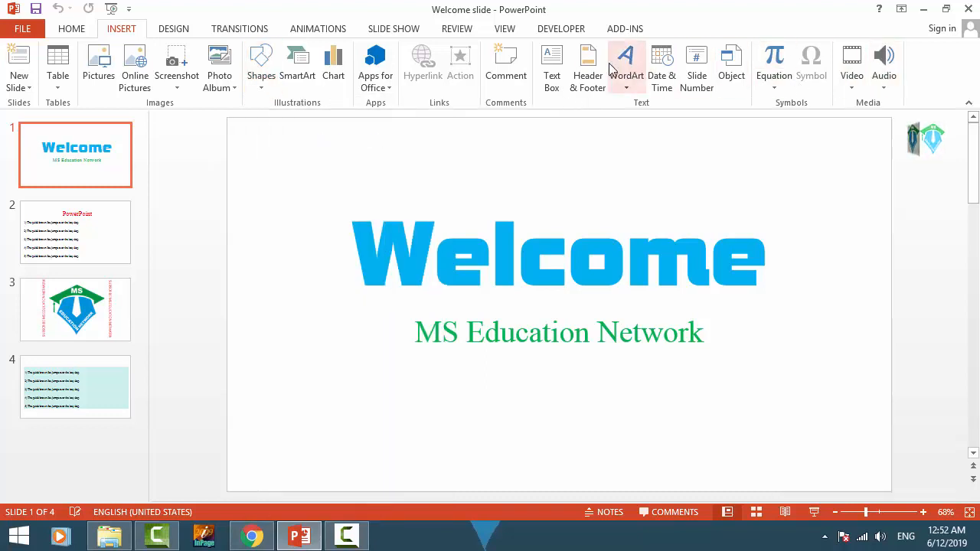
click(183, 311)
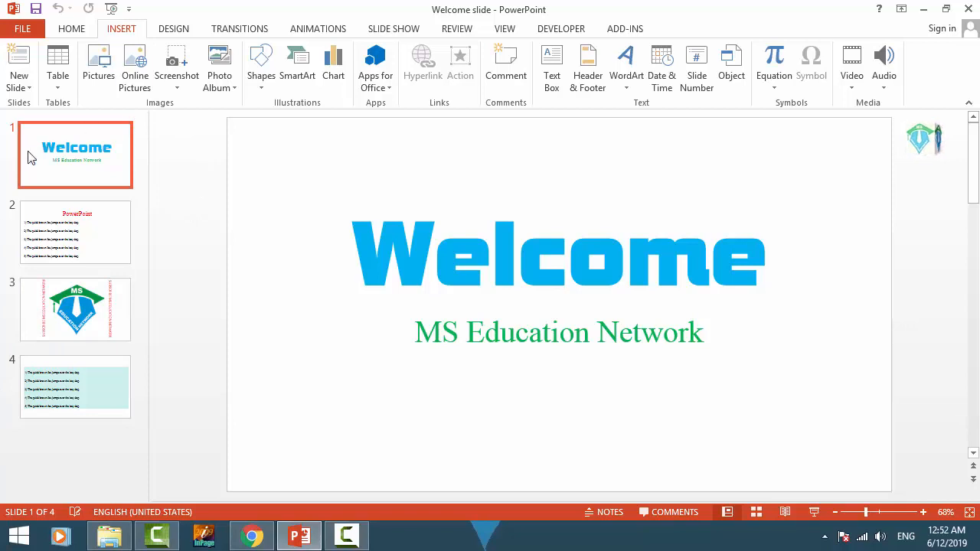
- Add a new blank slide after slide 4
click(69, 435)
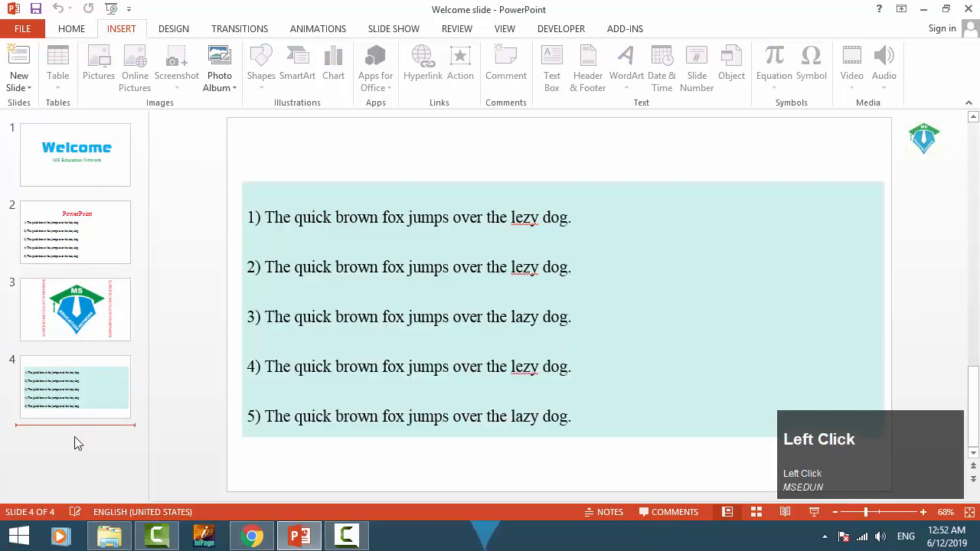
key(Return)
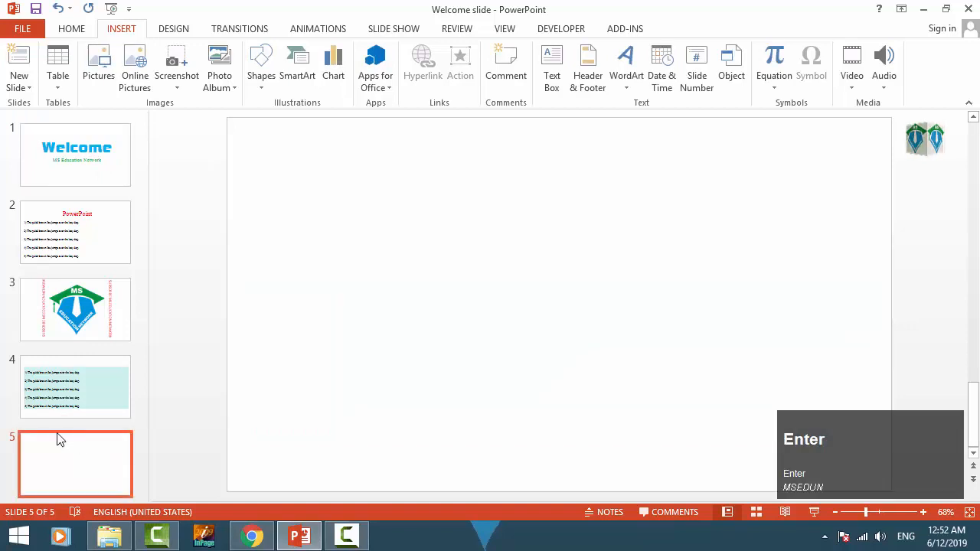
click(366, 311)
scroll(483, 265, down, 1)
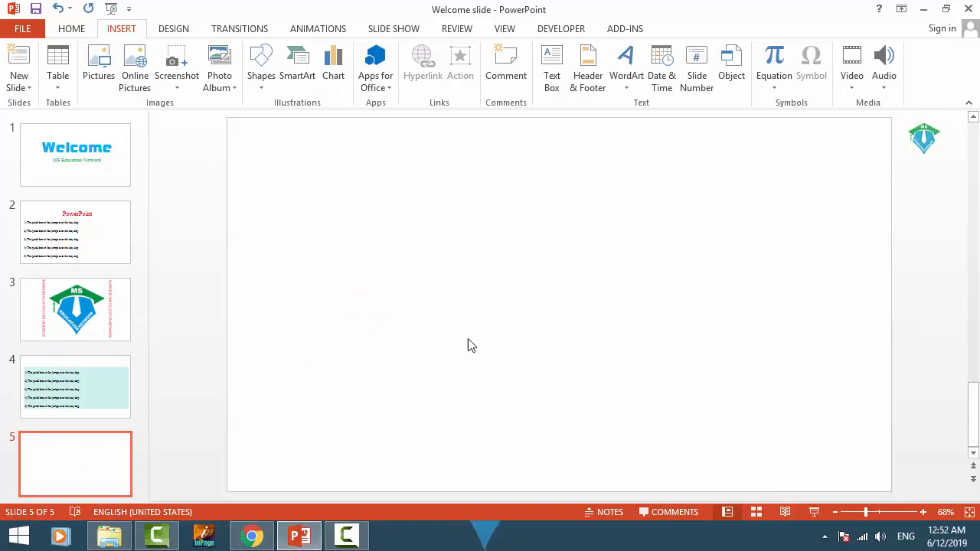
- Insert the picture 16-167381_lamp-clipart-islamic-eid-mubarak-lamp-png-transparent from New folder in Pictures onto the blank slide
click(98, 71)
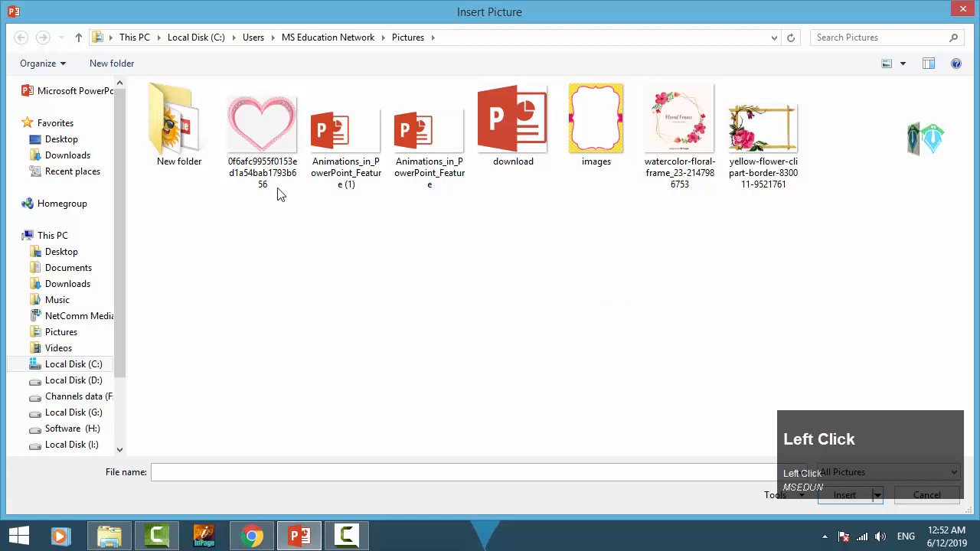
click(257, 190)
double_click(184, 122)
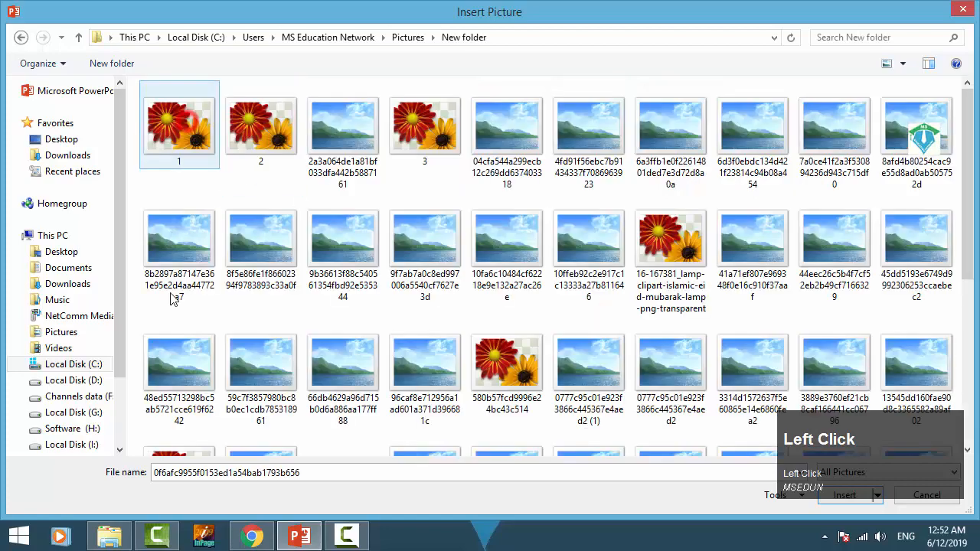
click(501, 182)
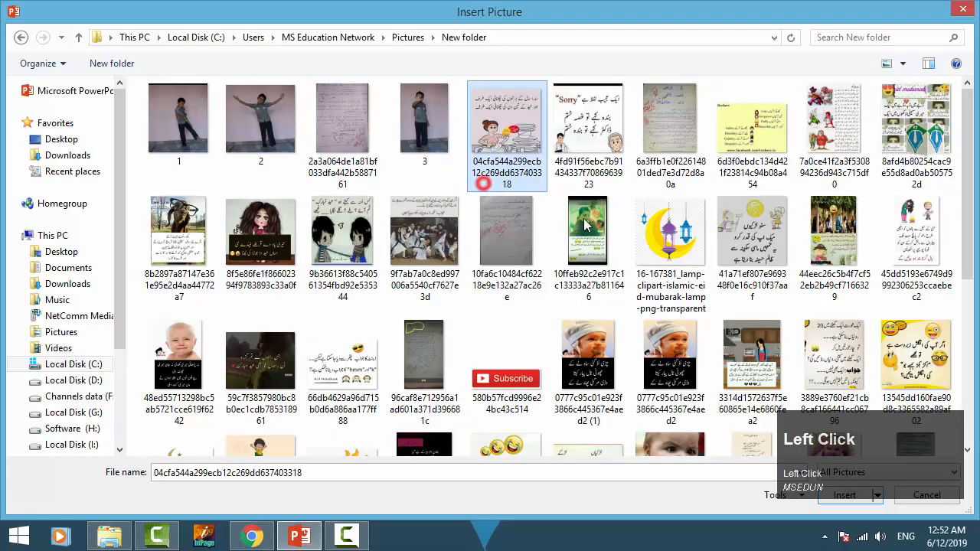
click(669, 229)
drag(940, 441, 945, 162)
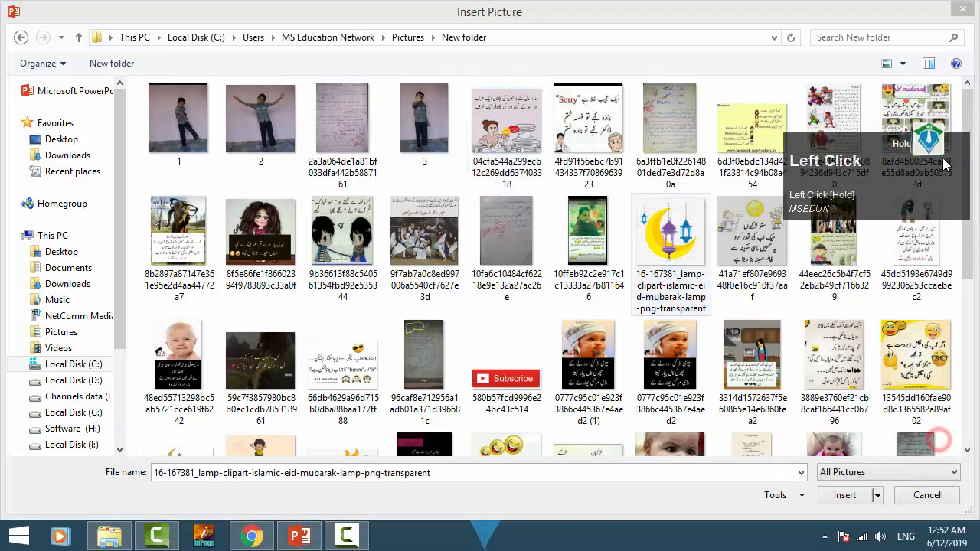
click(844, 495)
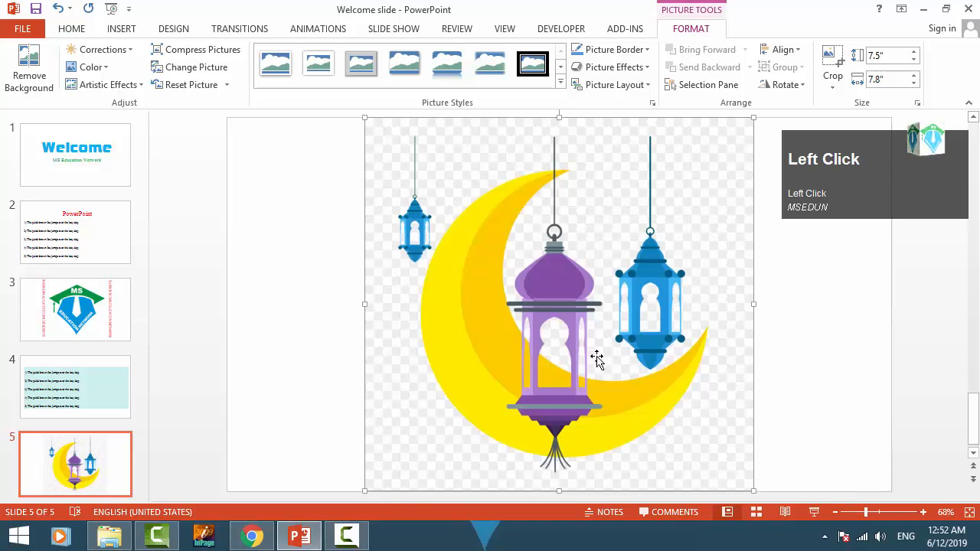
click(330, 262)
click(373, 280)
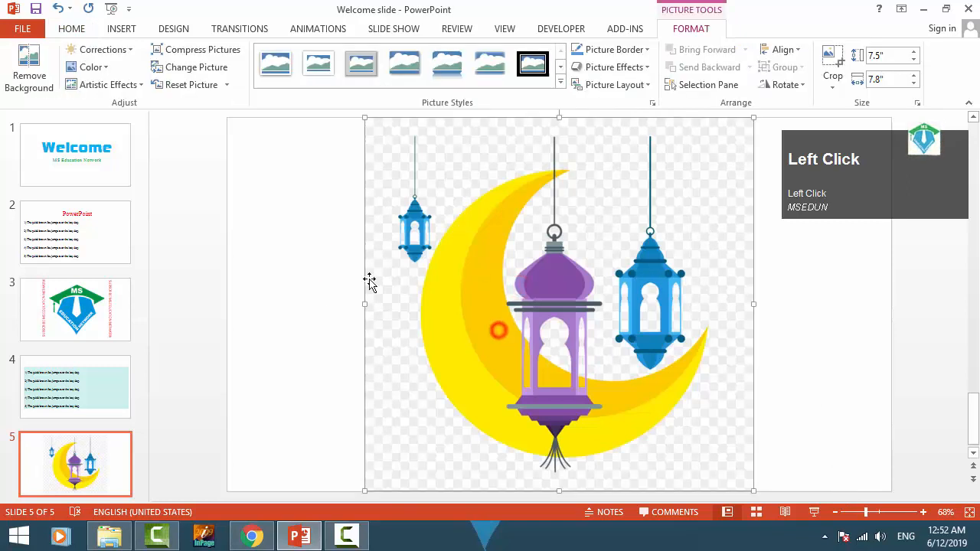
shift+scroll(406, 287, down, 1)
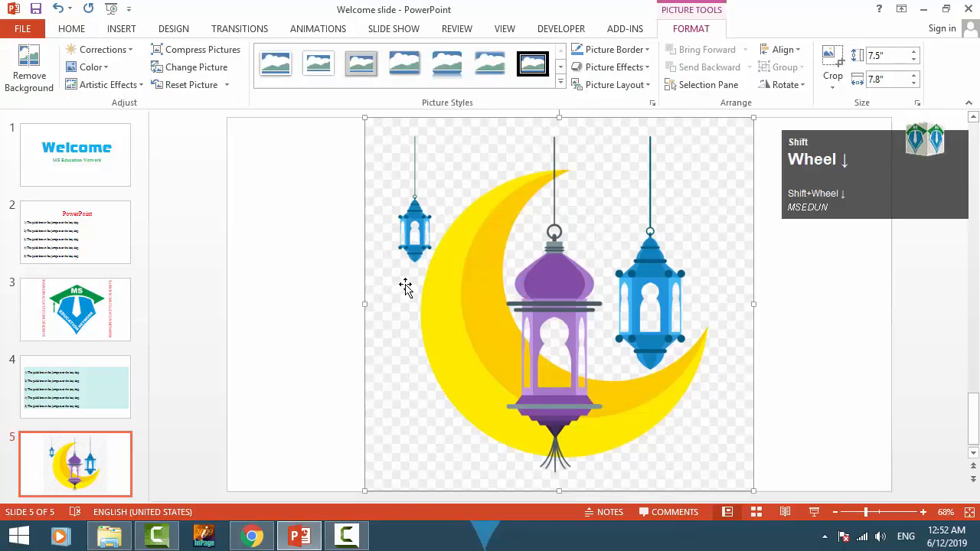
click(291, 273)
ctrl+scroll(369, 277, down, 2)
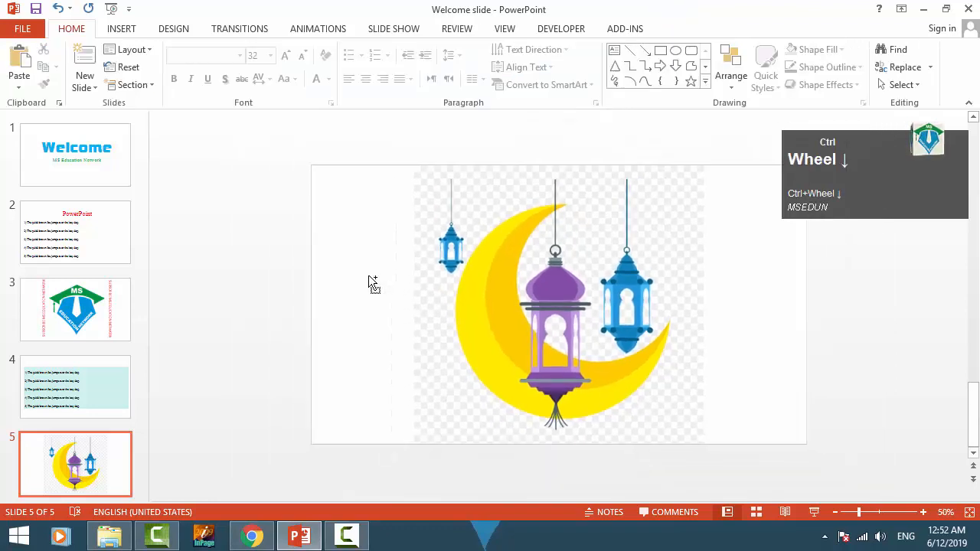
ctrl+scroll(369, 278, up, 2)
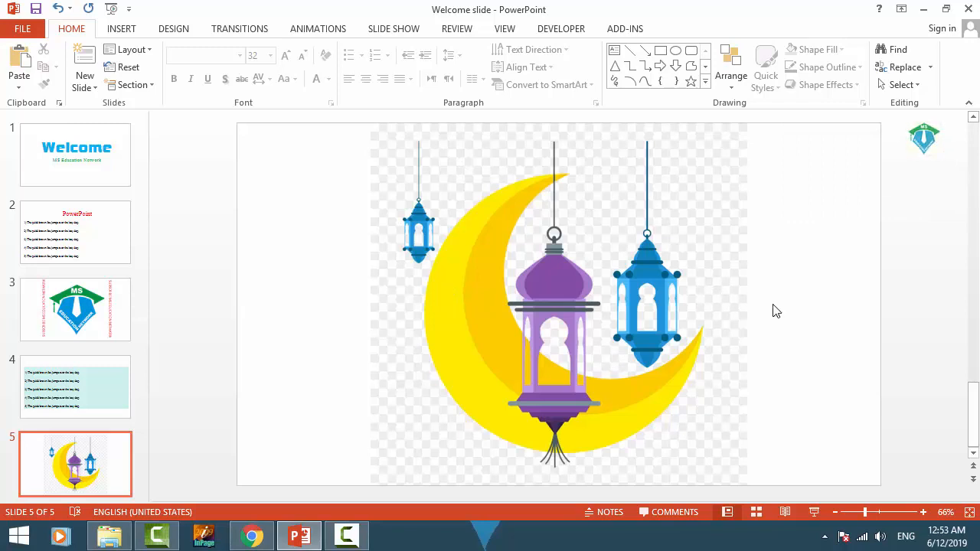
- Shrink the moon and lantern picture to about a third of its size and move it near the slide's upper-left corner
click(580, 265)
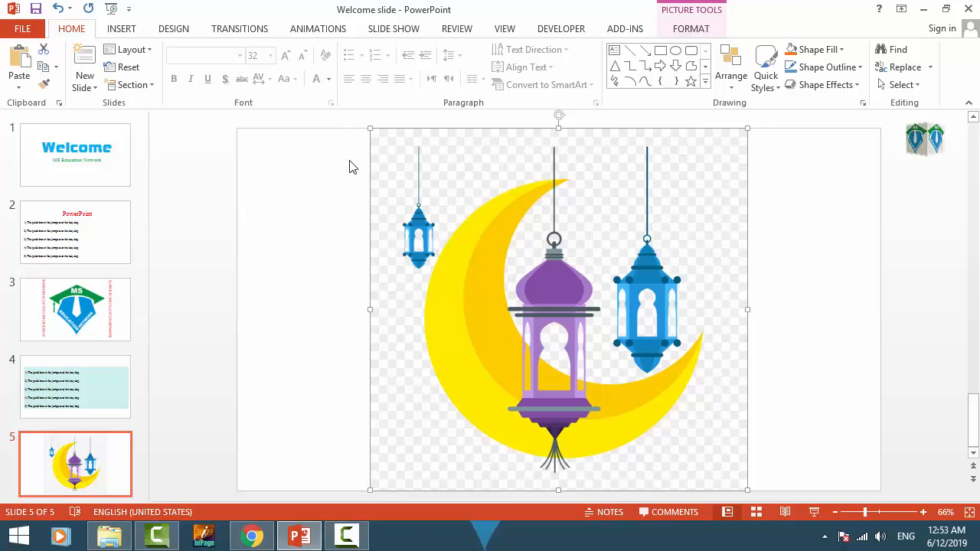
click(499, 251)
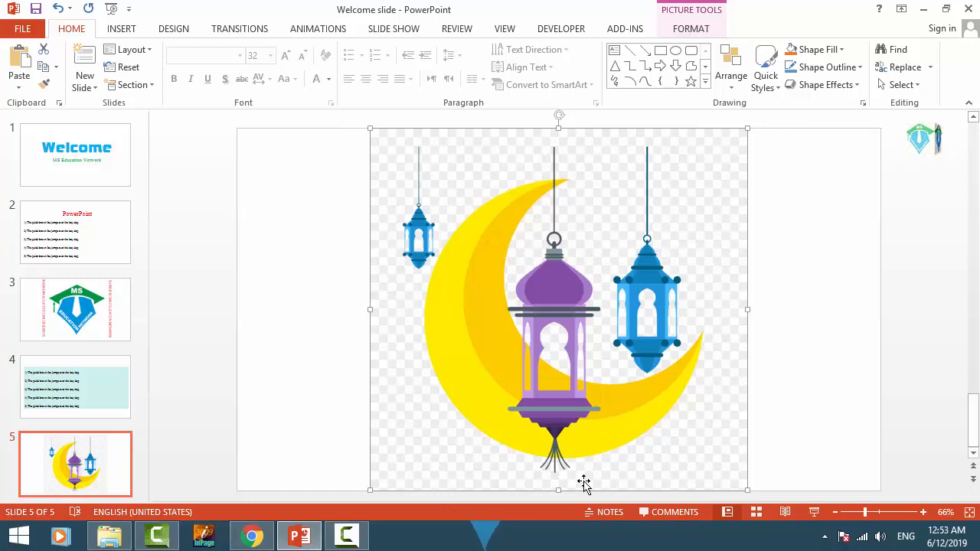
click(121, 29)
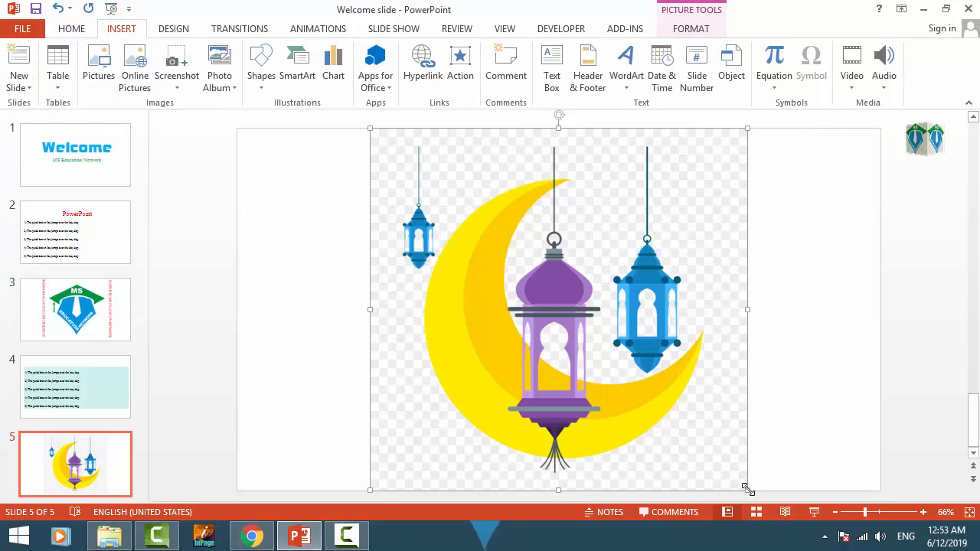
drag(747, 489, 448, 268)
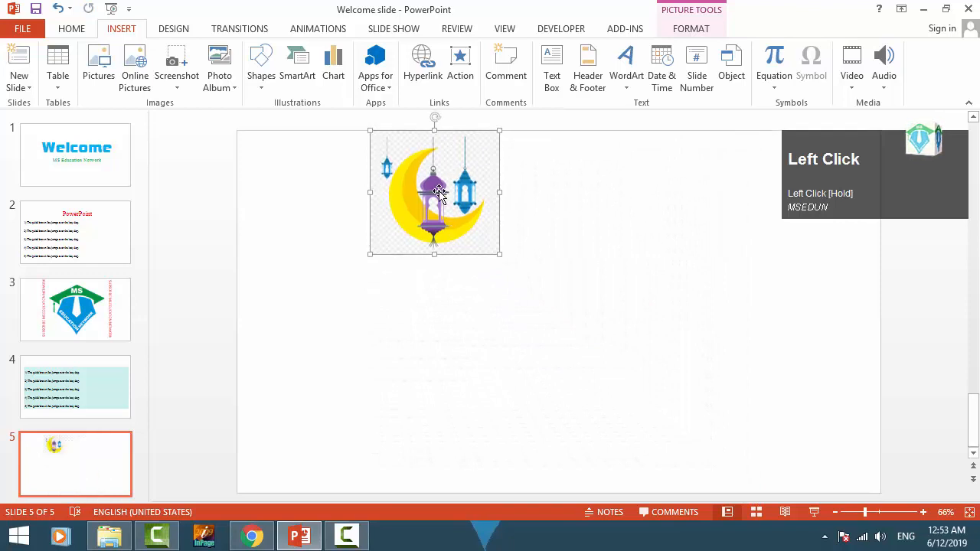
drag(441, 184, 325, 230)
click(462, 280)
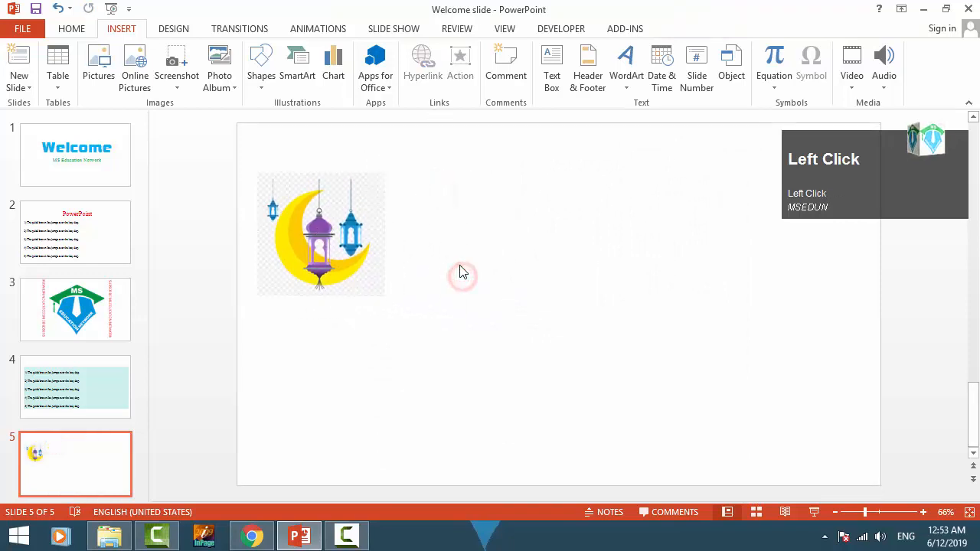
click(458, 327)
- Duplicate the small lantern picture, placing the copy diagonally below and to the right with its corner touching the original
click(385, 261)
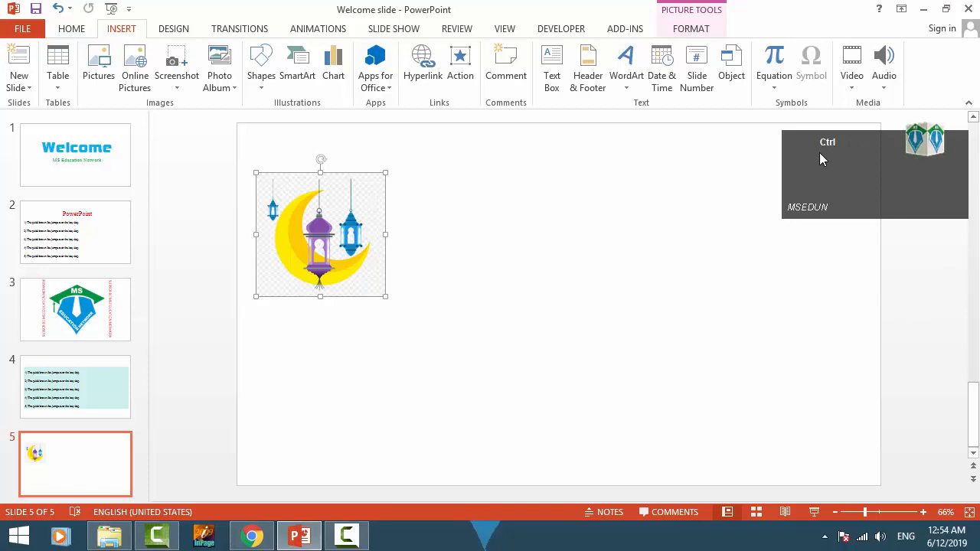
ctrl+click(303, 232)
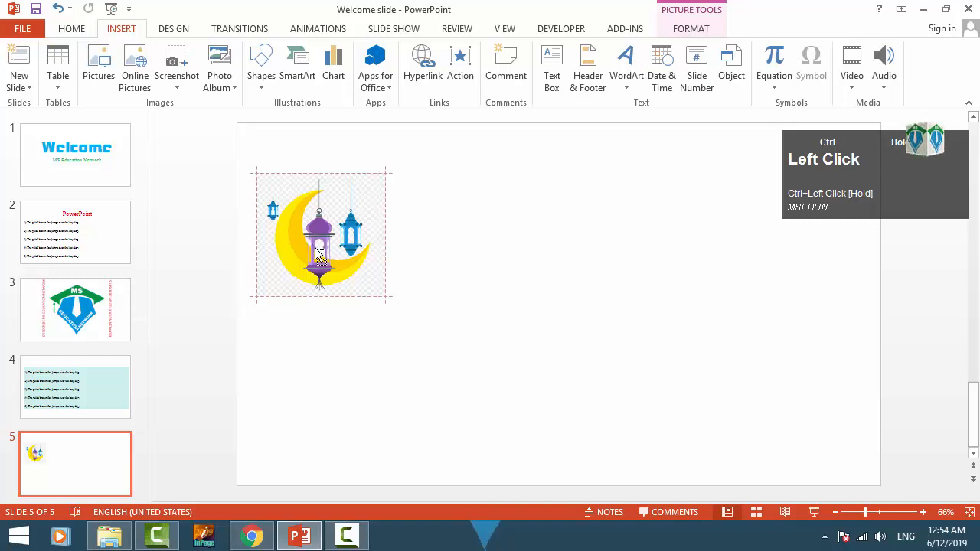
drag(303, 232, 435, 357)
click(451, 236)
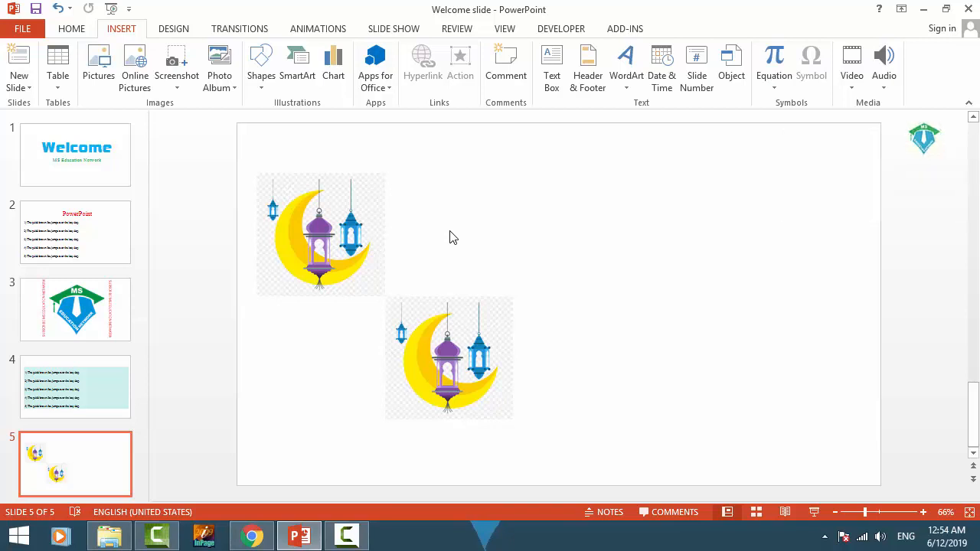
click(285, 225)
click(438, 345)
click(350, 398)
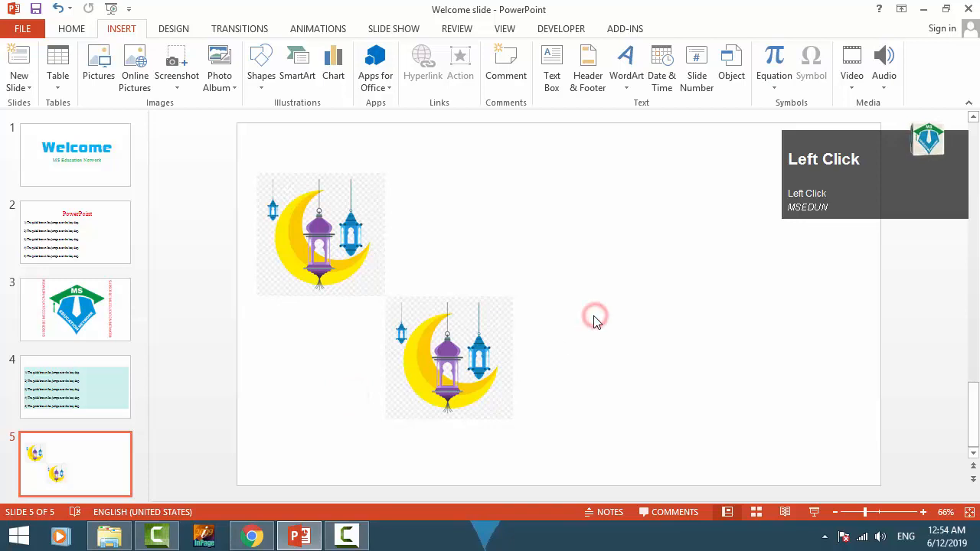
- Make two more copies of the lantern picture, one in the upper row and one in the lower row, continuing the staggered pattern rightward
click(427, 369)
key(ctrl)
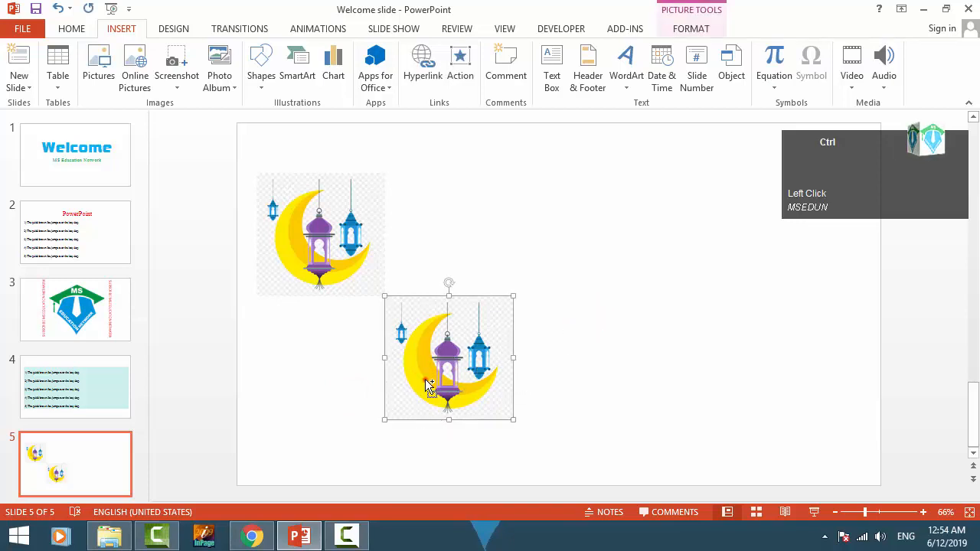
drag(429, 385, 704, 358)
click(580, 385)
key(ctrl)
click(569, 394)
click(685, 269)
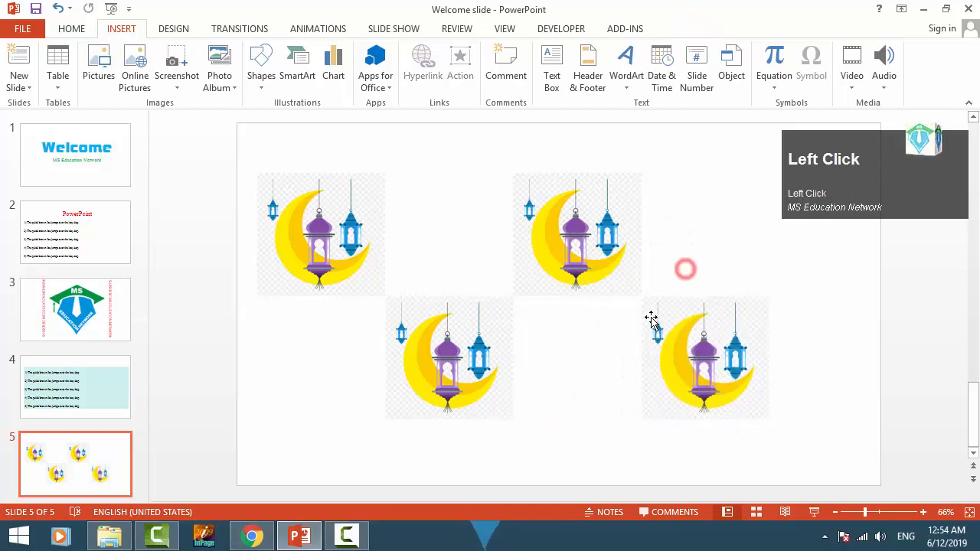
click(601, 420)
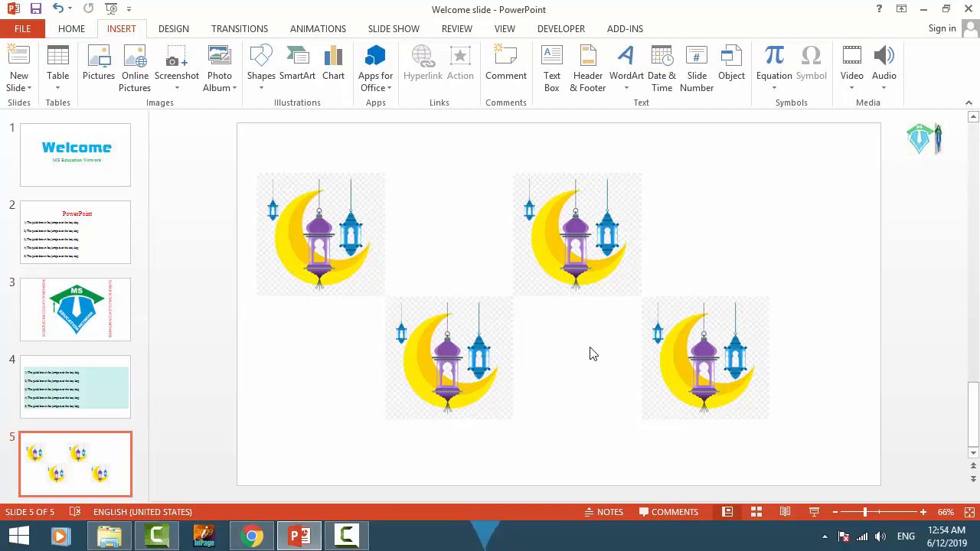
click(452, 306)
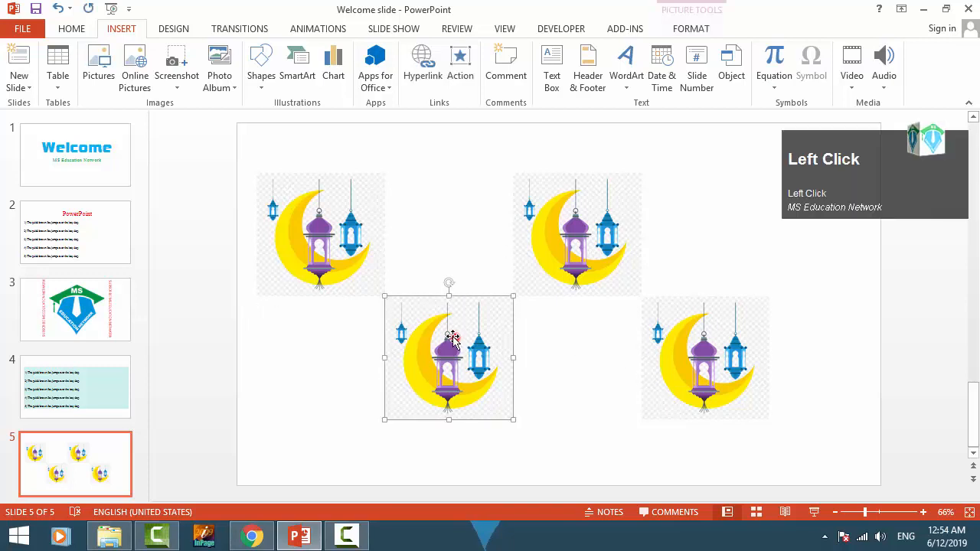
click(672, 366)
click(568, 279)
click(308, 244)
click(418, 352)
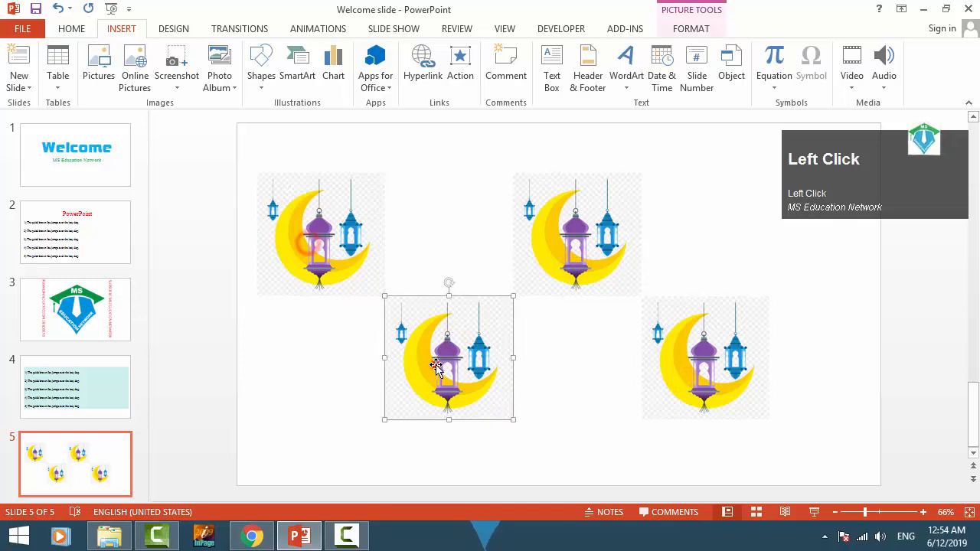
click(612, 224)
click(693, 356)
click(452, 370)
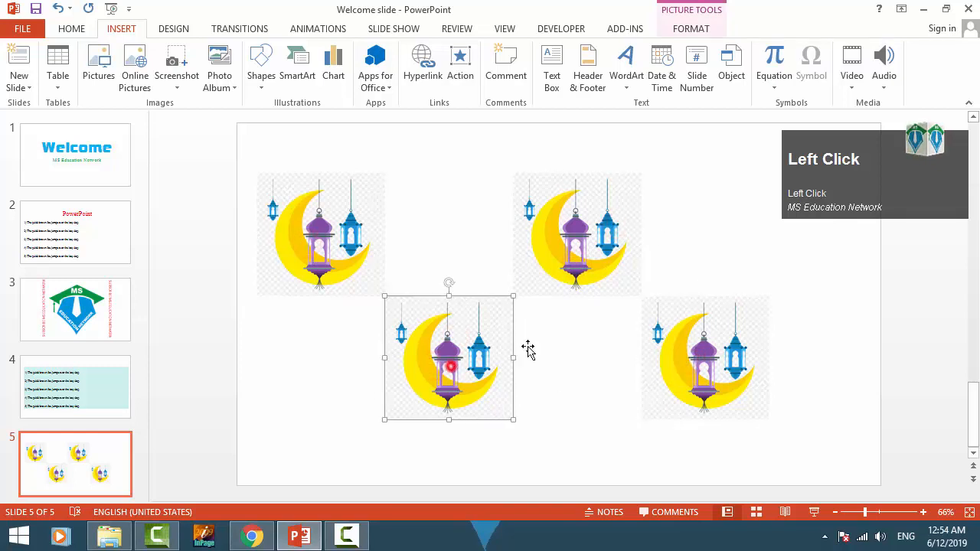
click(594, 241)
click(708, 406)
click(496, 387)
click(460, 429)
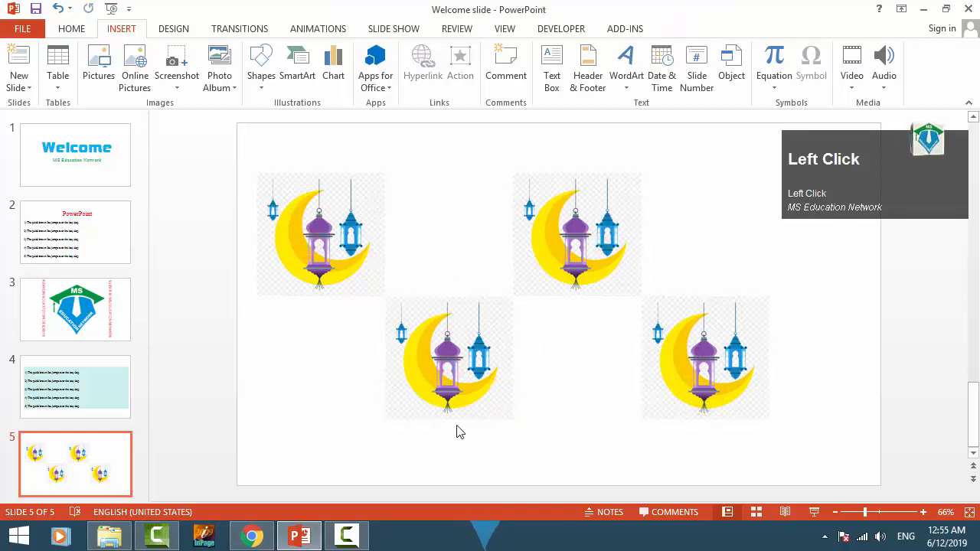
- Replace the first lantern picture in the lower row with chef-vector-muslimah-6 from New folder in Pictures, using Change Picture
click(431, 330)
right_click(430, 327)
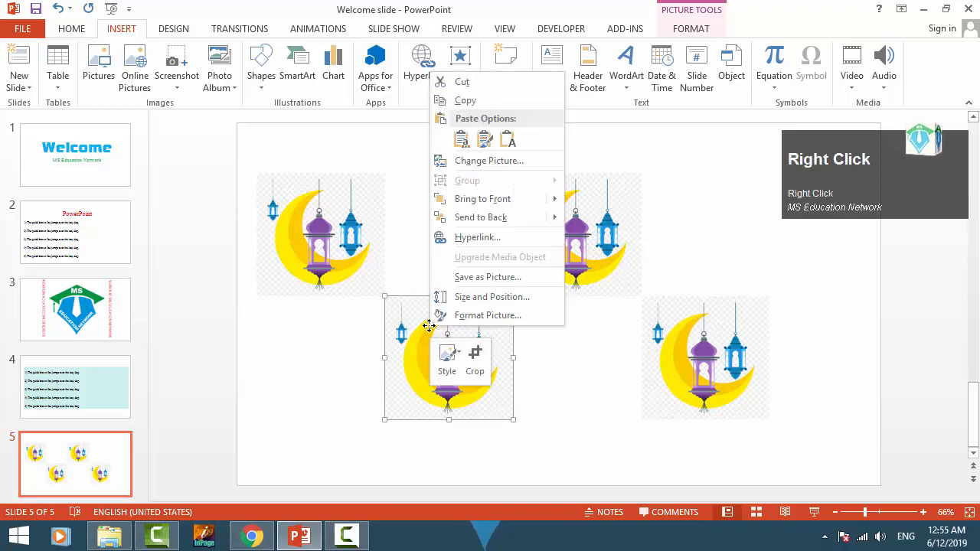
click(488, 171)
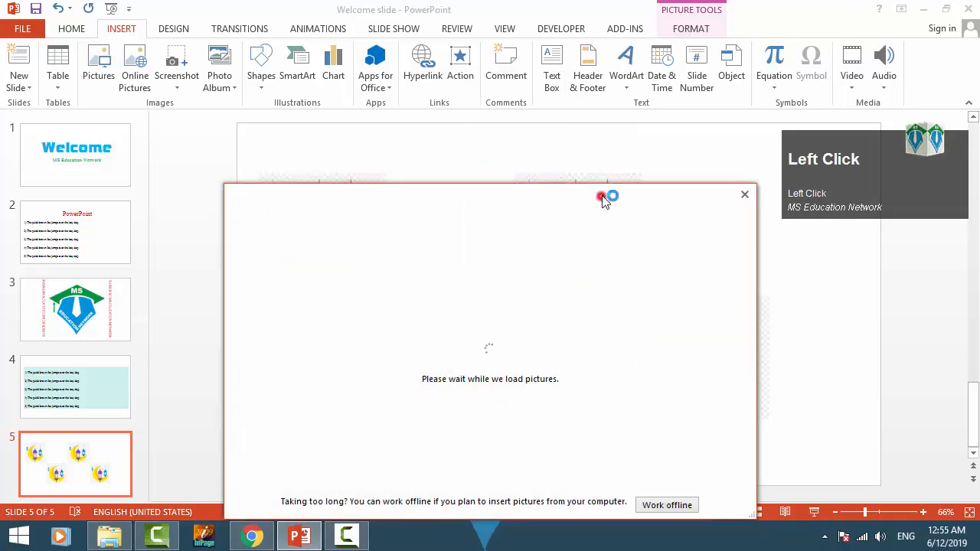
drag(603, 197, 634, 133)
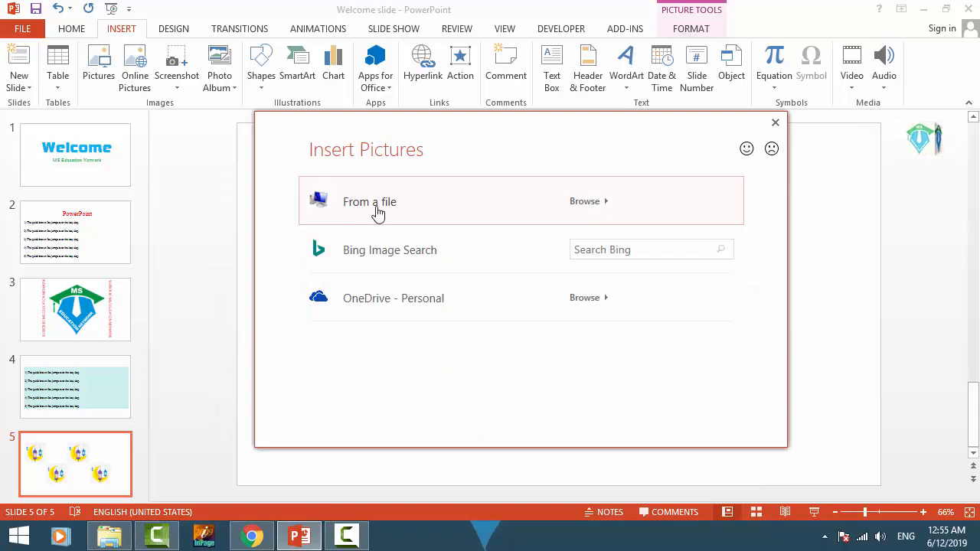
click(544, 210)
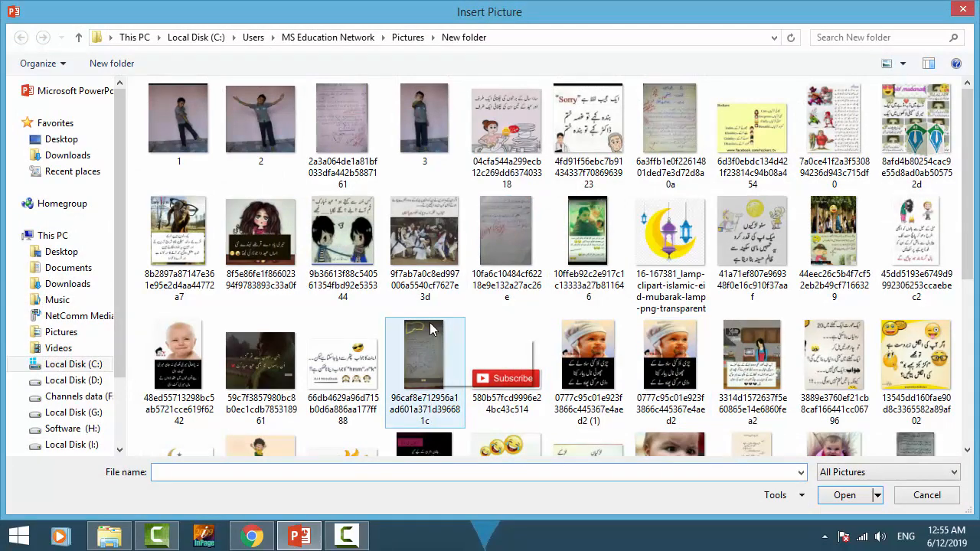
scroll(433, 330, down, 1)
click(580, 464)
scroll(610, 405, down, 1)
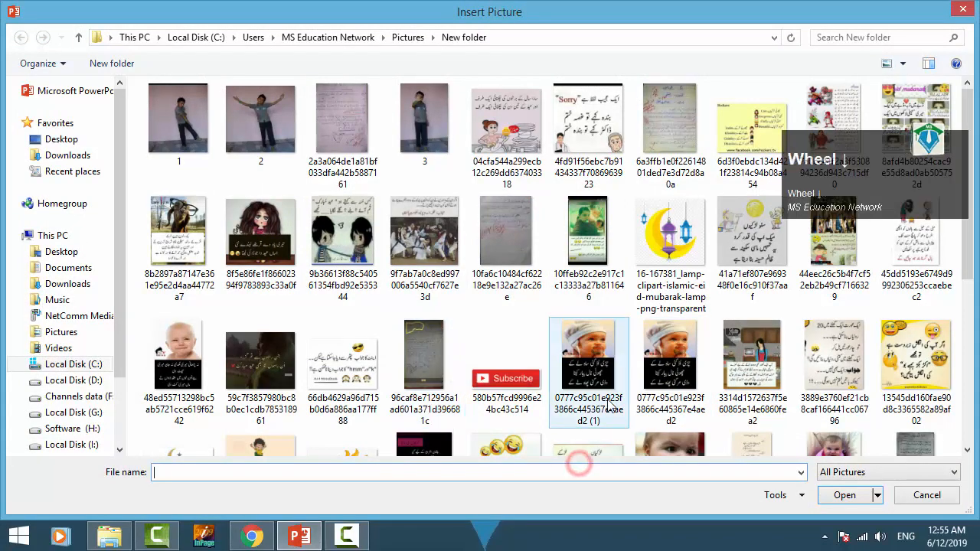
click(533, 377)
scroll(565, 366, down, 3)
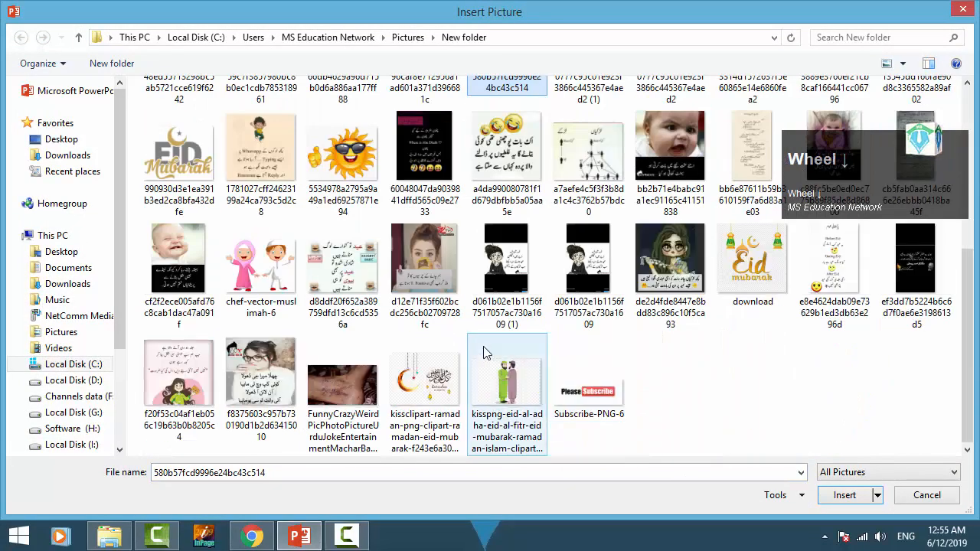
click(255, 262)
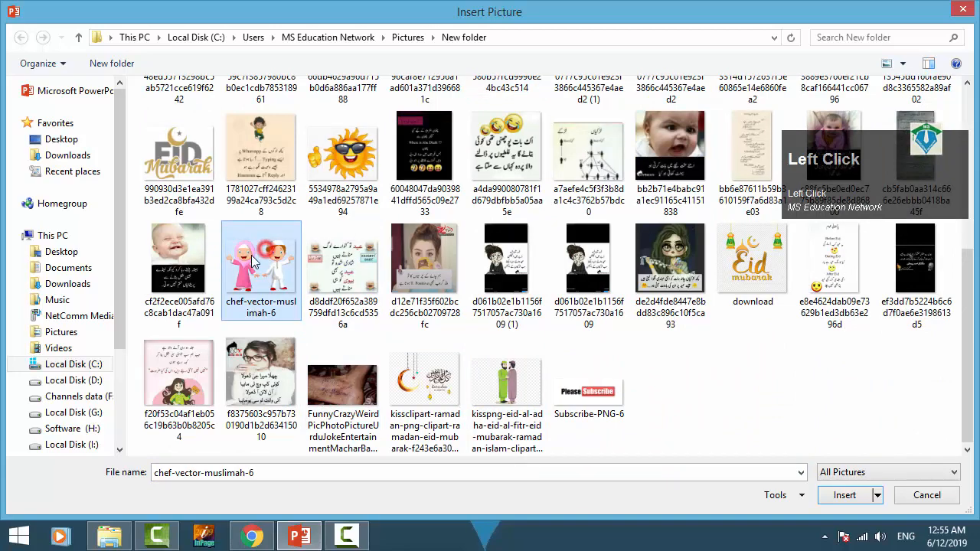
click(843, 496)
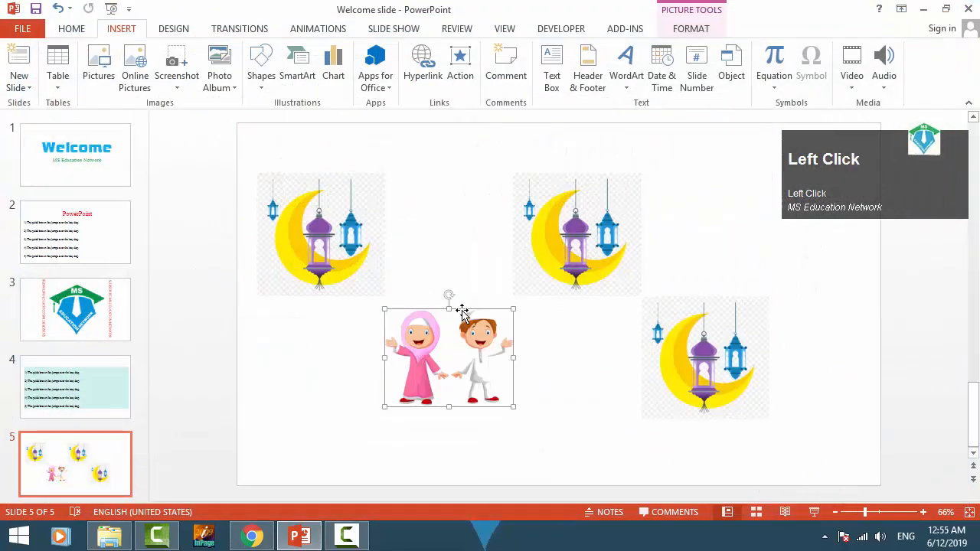
click(549, 379)
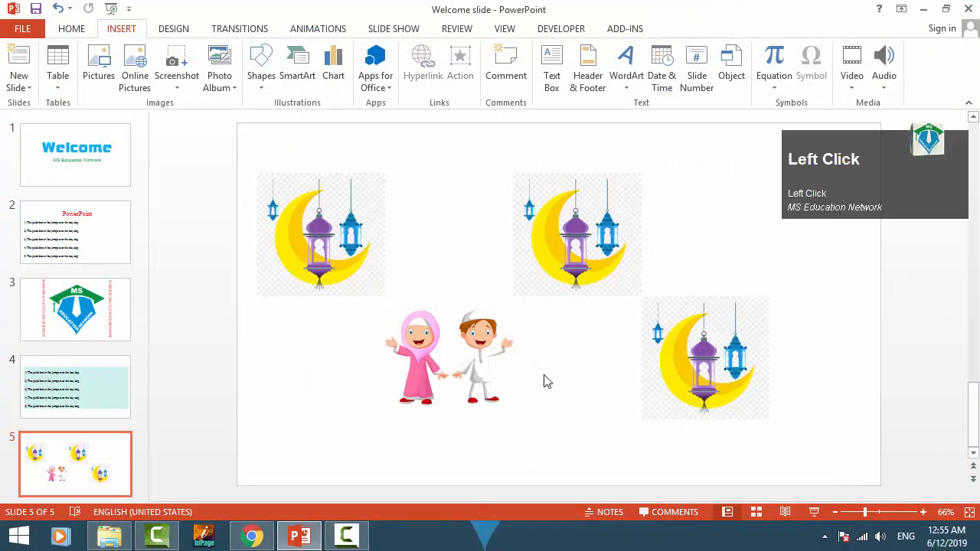
click(364, 366)
click(520, 238)
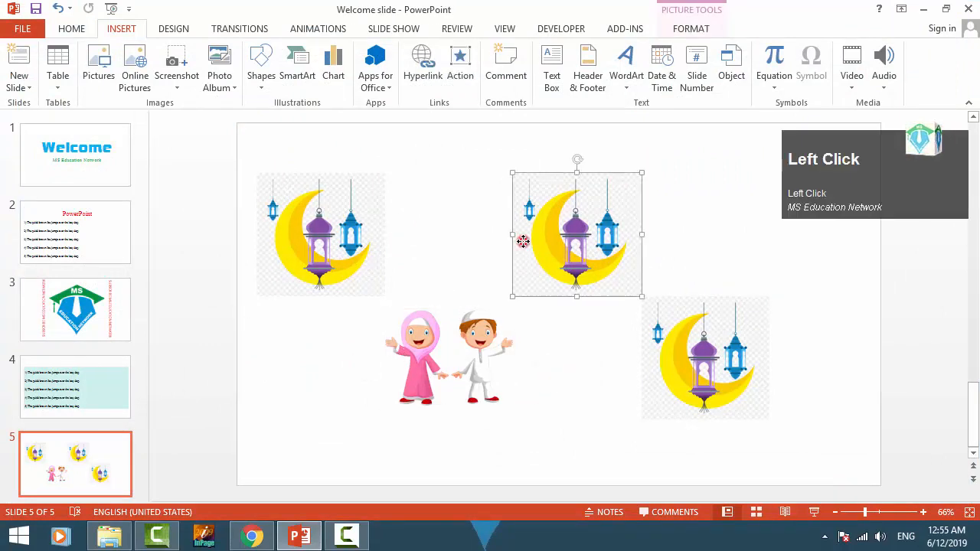
right_click(523, 240)
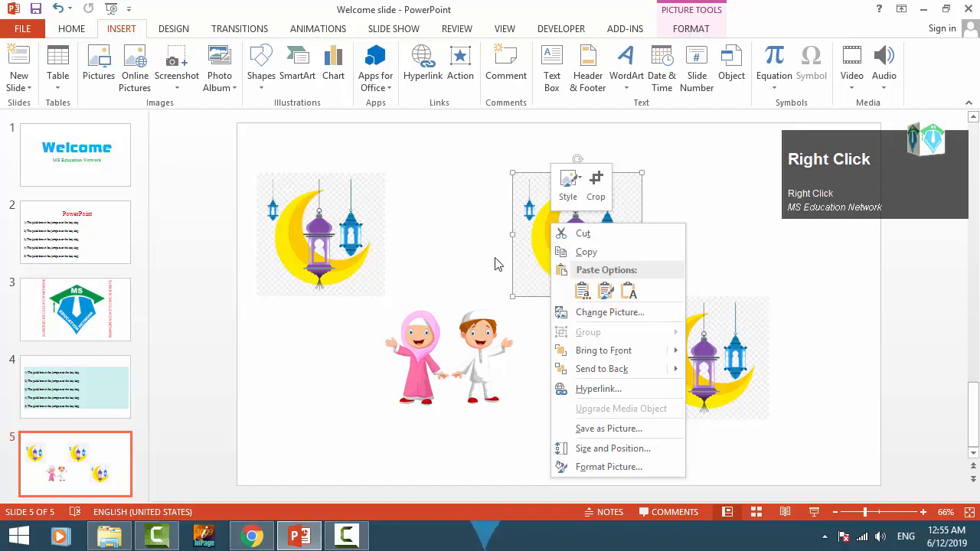
click(466, 237)
click(604, 392)
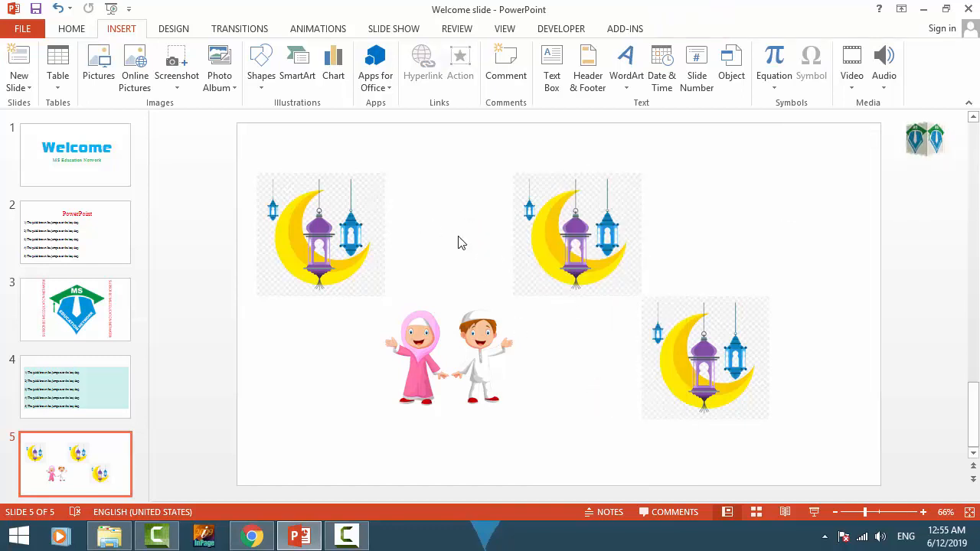
- Insert the photo whose file name starts with 10414623 from New folder (3) on the Desktop and move it toward the slide's left edge
click(99, 65)
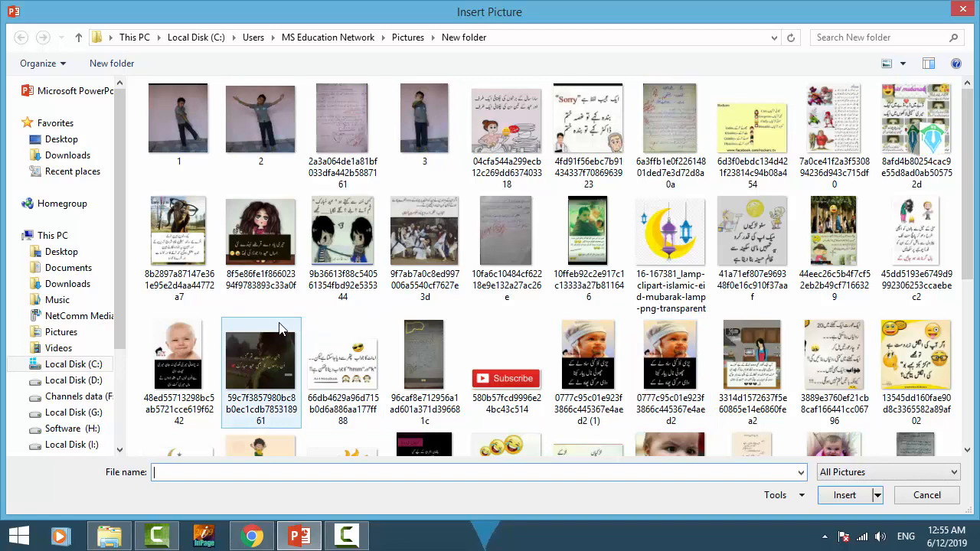
click(65, 257)
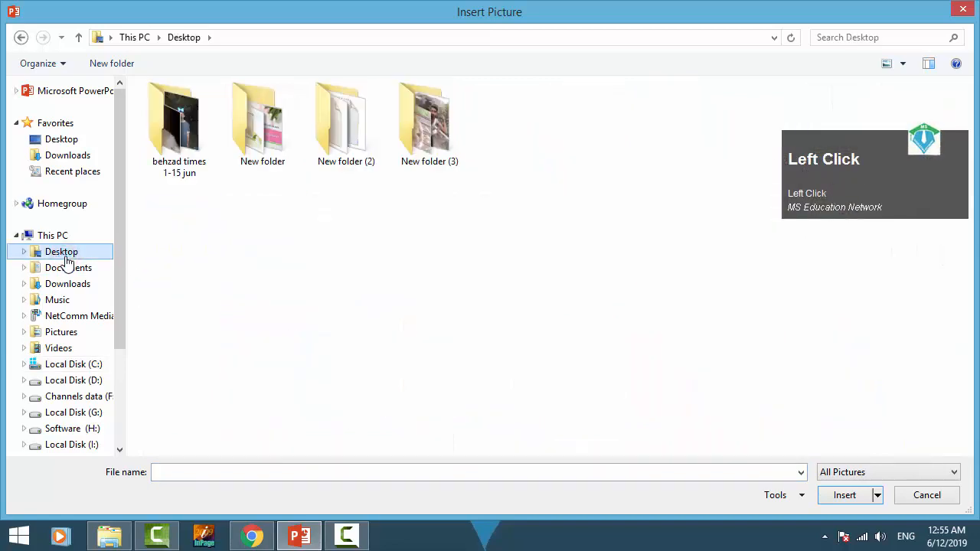
double_click(425, 116)
click(589, 256)
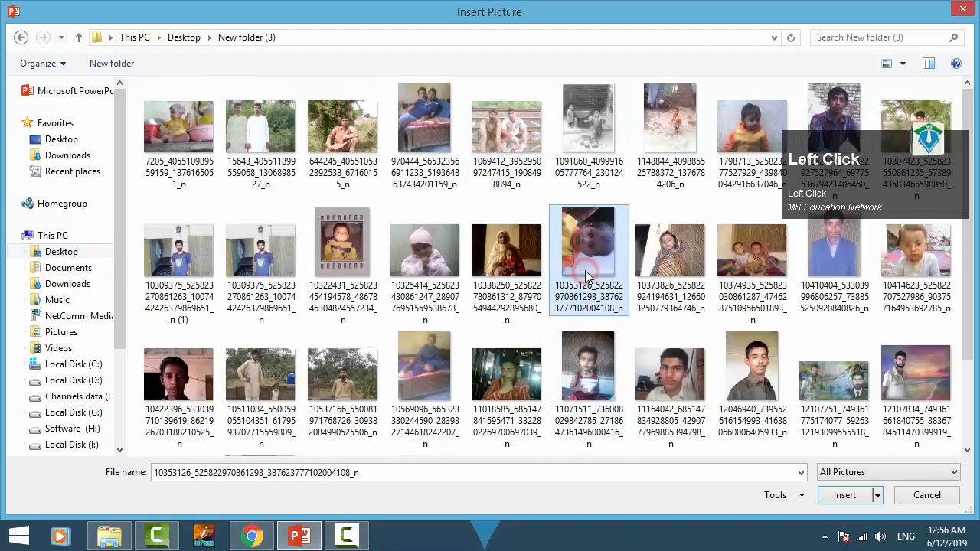
drag(890, 173, 946, 476)
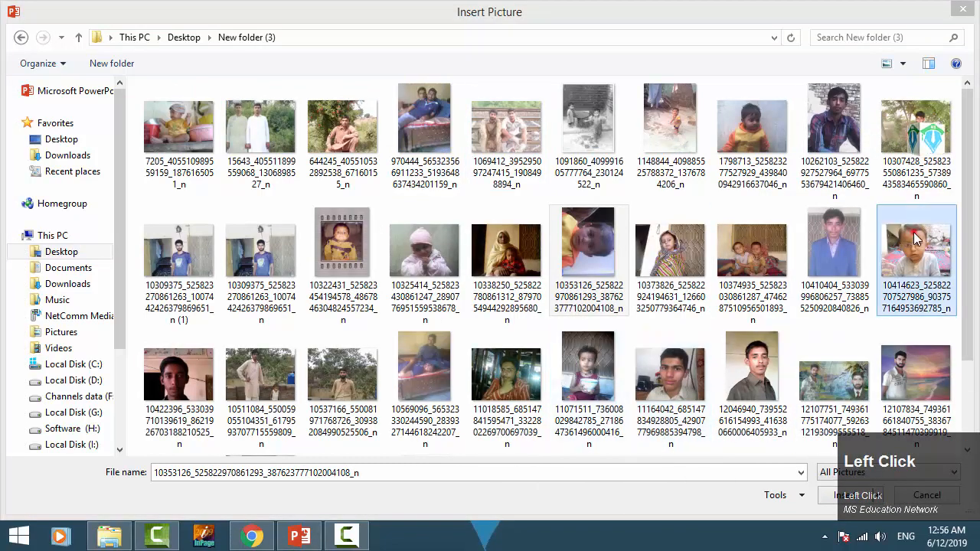
click(885, 268)
click(918, 130)
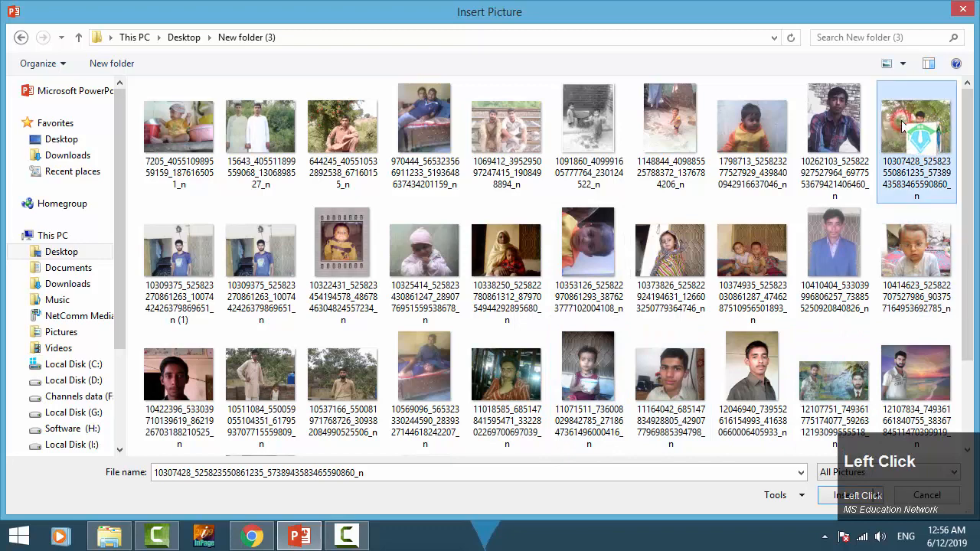
double_click(930, 244)
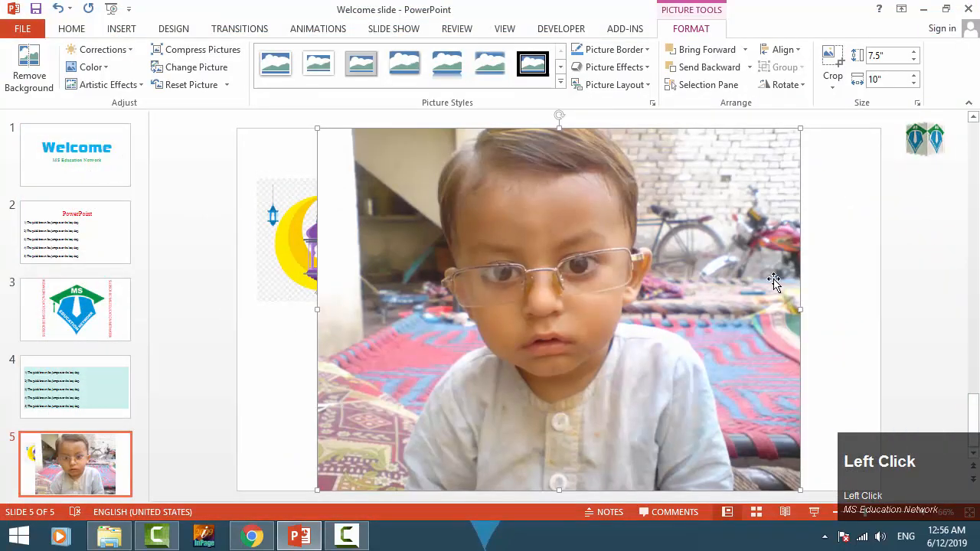
scroll(718, 241, down, 2)
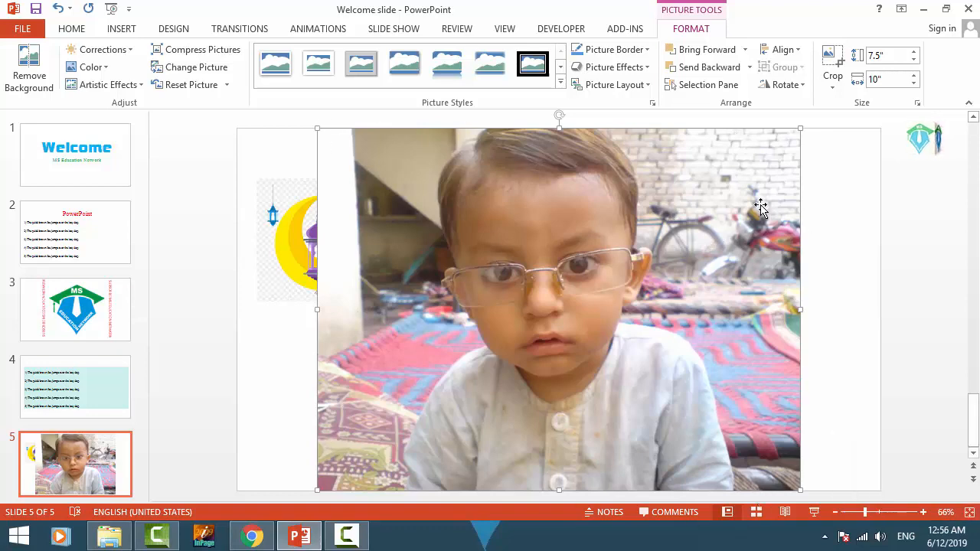
drag(760, 207, 429, 318)
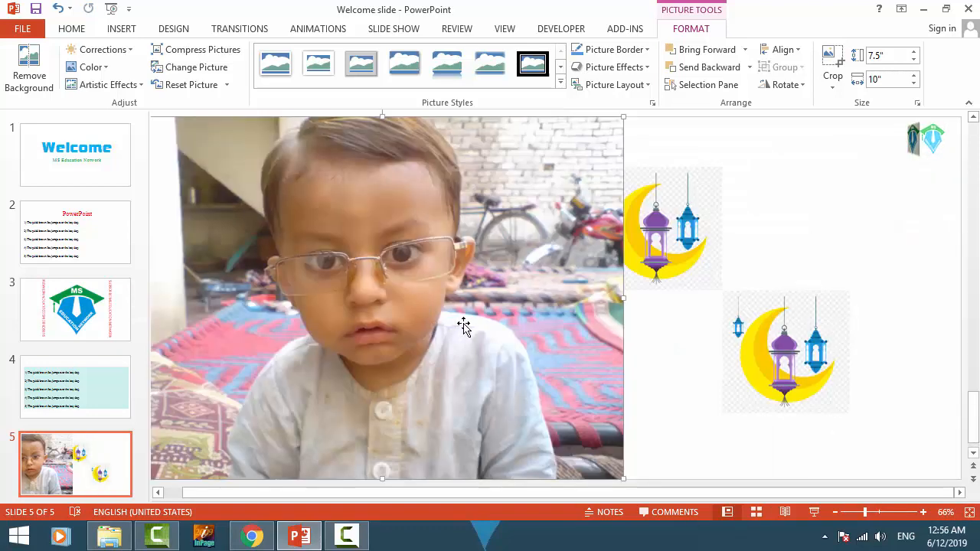
- Replace the last lantern picture in the lower row with the photo starting with 10373826 from New folder (3), using Change Picture
click(778, 380)
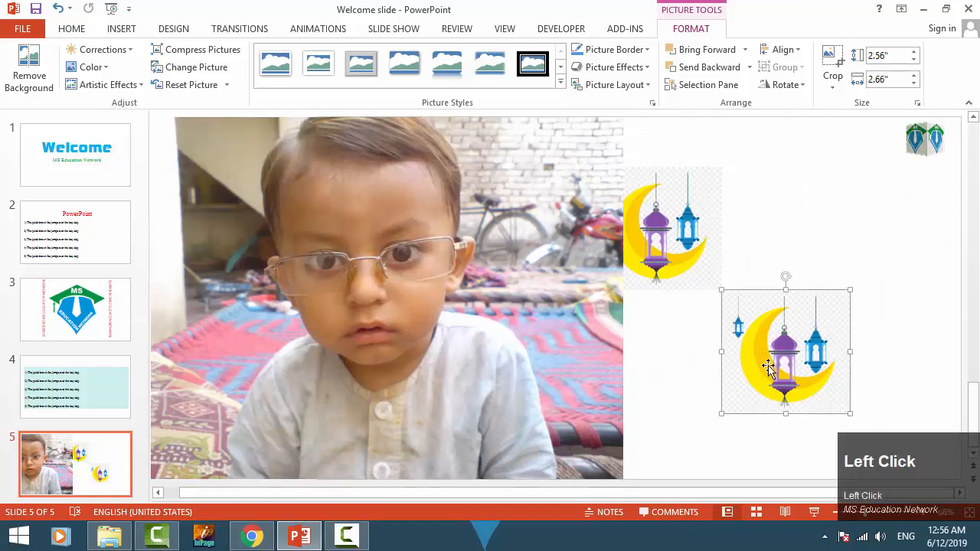
click(645, 346)
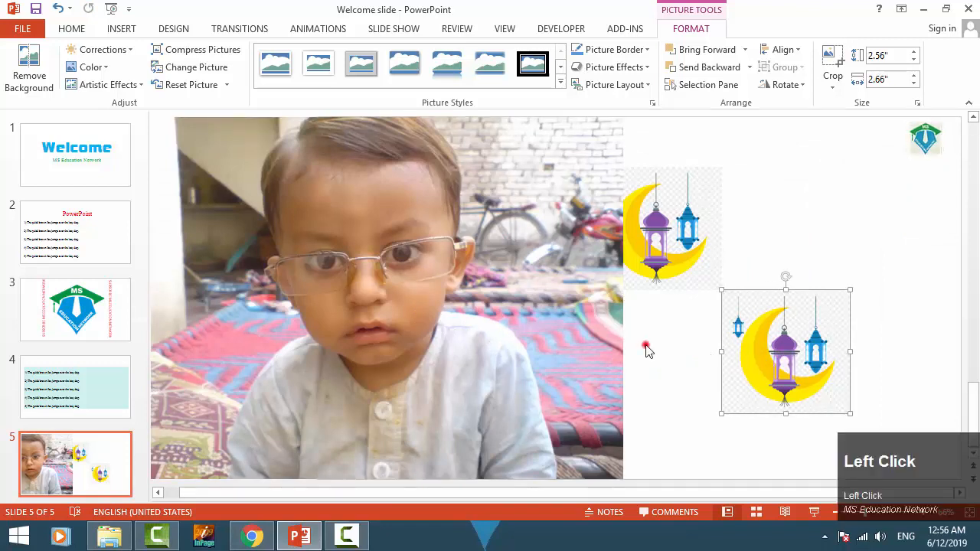
click(745, 343)
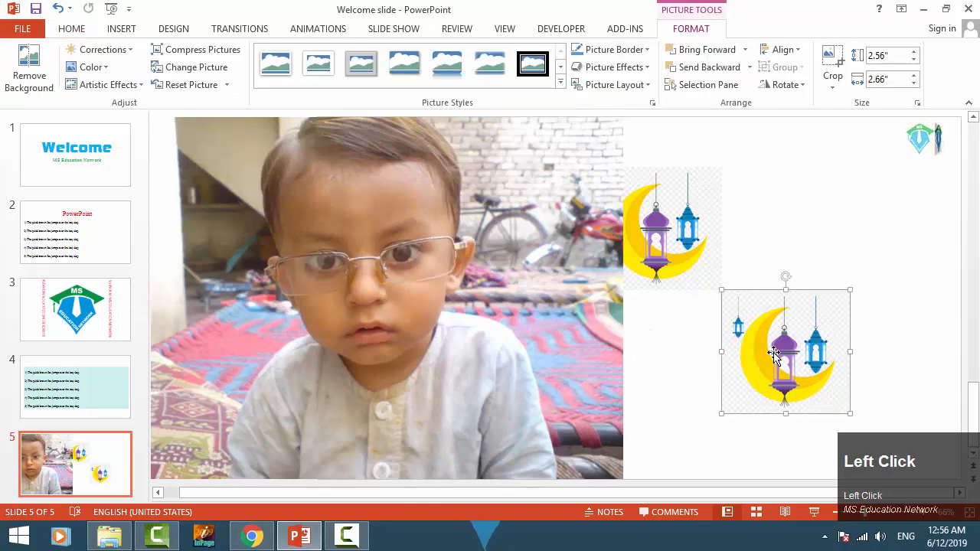
right_click(773, 352)
click(809, 186)
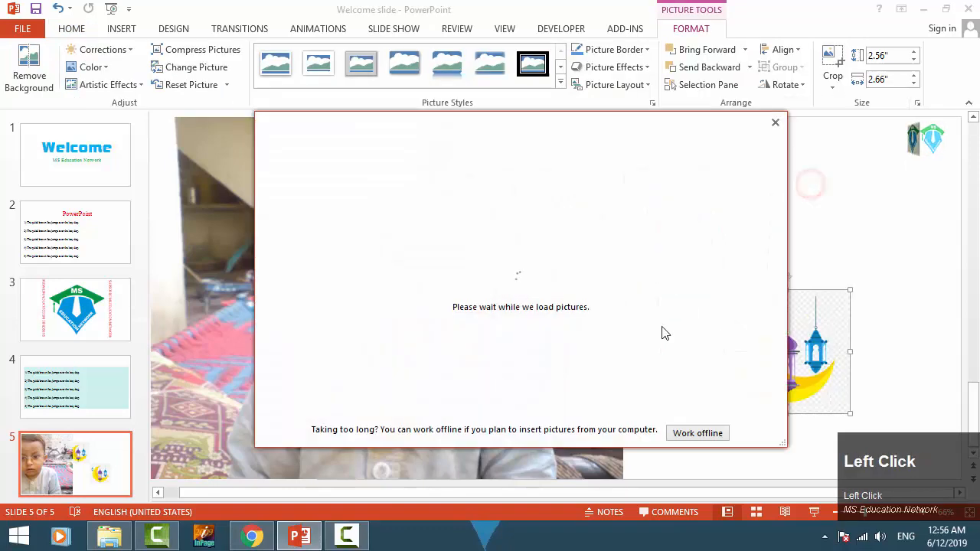
click(508, 214)
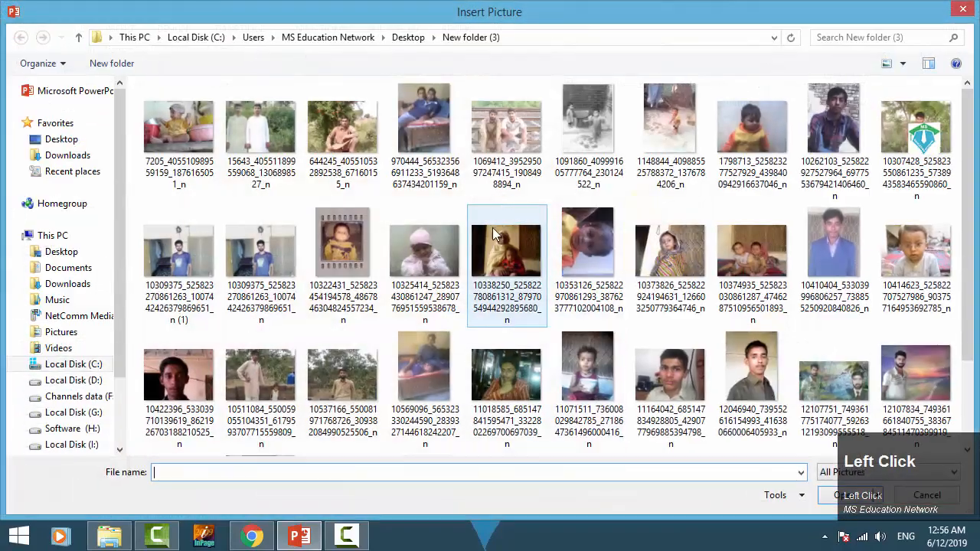
double_click(666, 251)
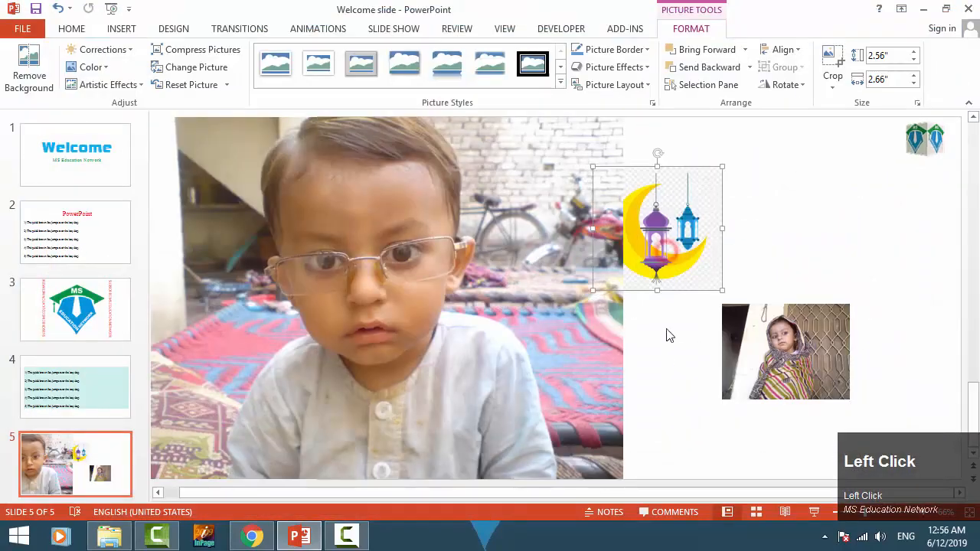
click(664, 360)
click(764, 352)
click(749, 259)
click(769, 362)
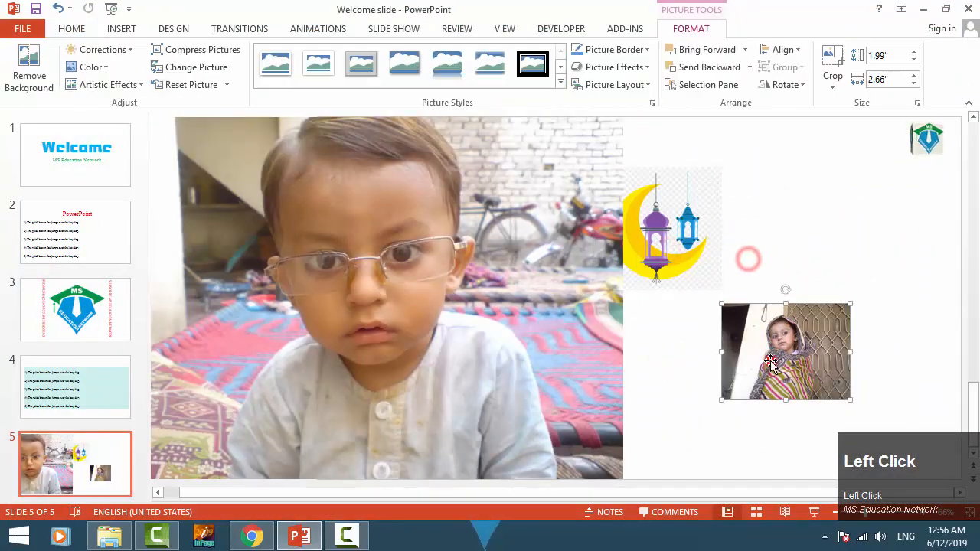
- Delete the large inserted photo that covers the pictures on the slide
click(433, 349)
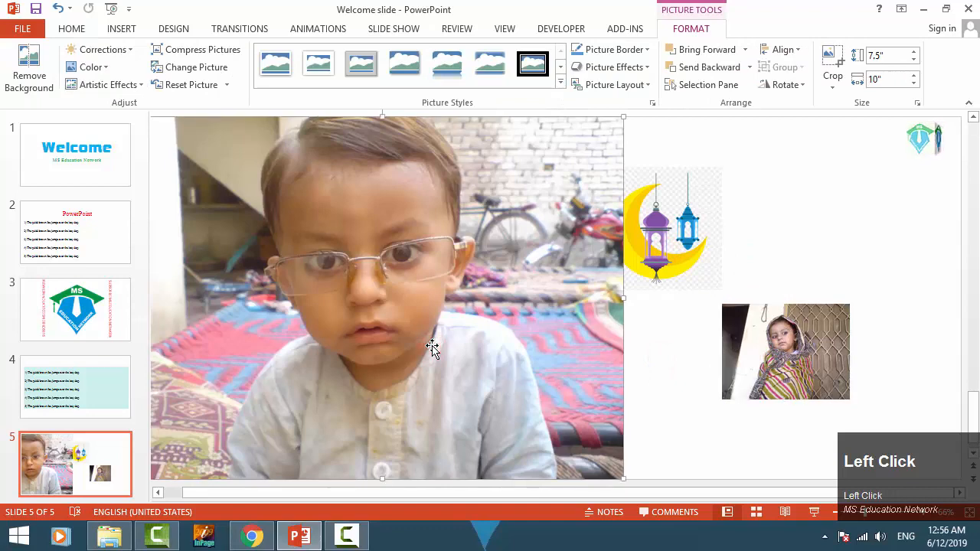
key(Delete)
click(551, 426)
- Replace the second lantern picture in the upper row with the photo starting with 12294888 from New folder (3), using Change Picture
click(559, 233)
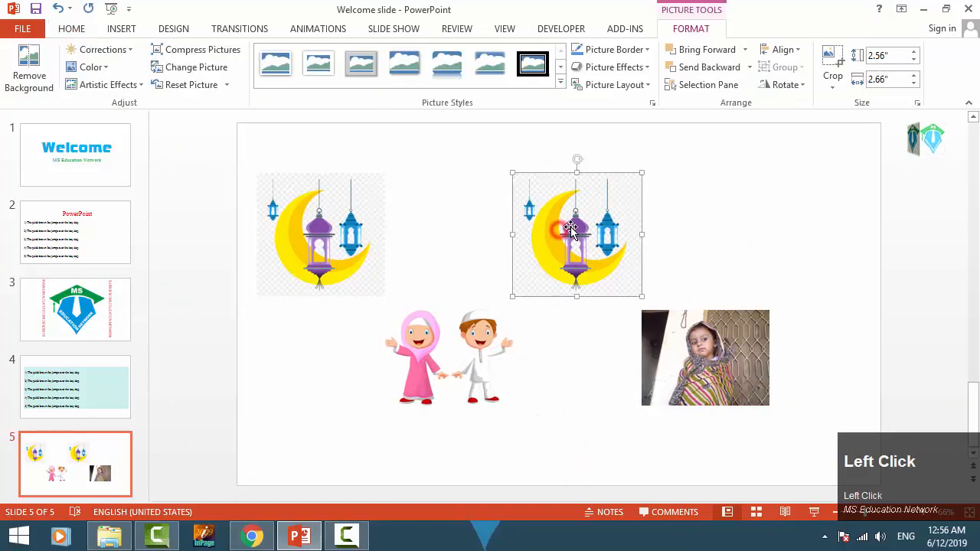
right_click(571, 229)
click(614, 312)
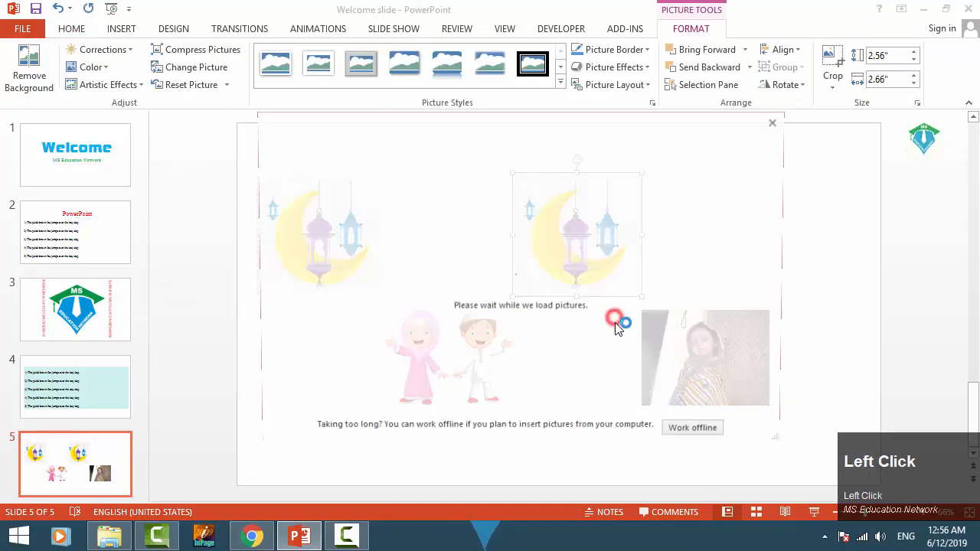
click(466, 221)
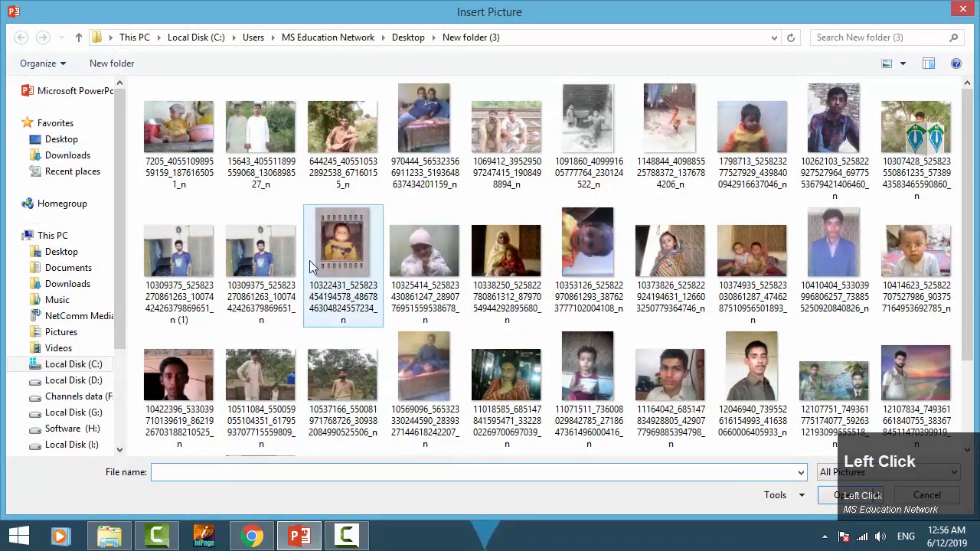
click(261, 253)
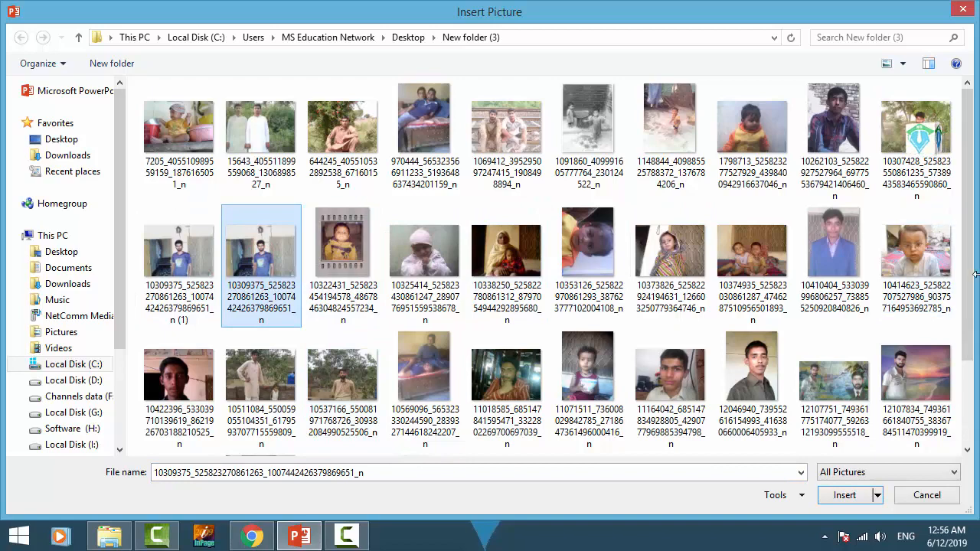
click(936, 370)
scroll(898, 370, down, 2)
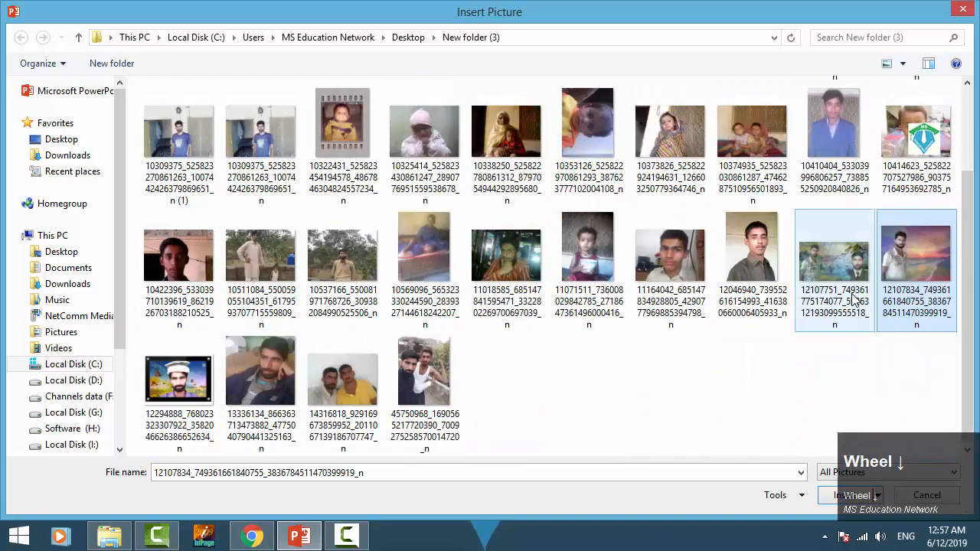
double_click(175, 358)
click(566, 375)
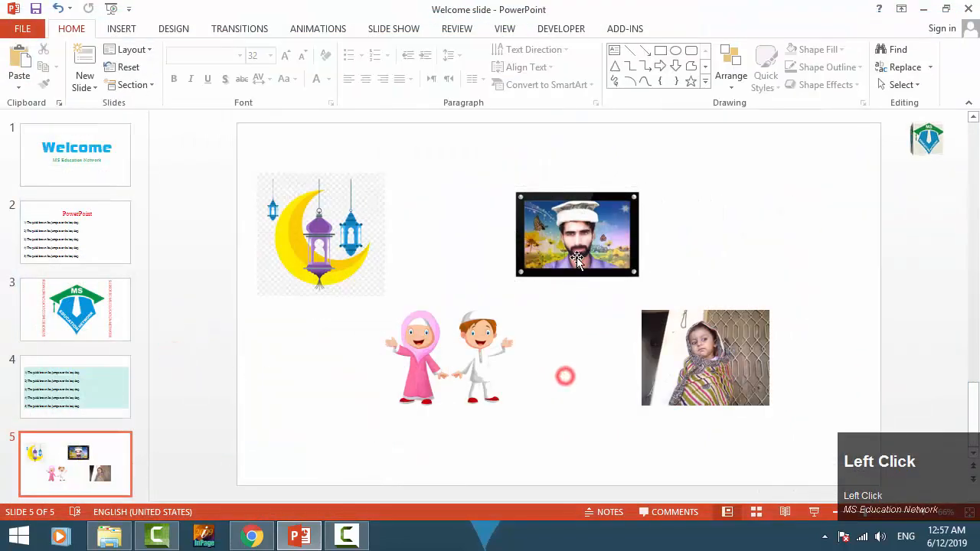
click(578, 261)
click(653, 365)
click(405, 365)
click(317, 243)
click(582, 252)
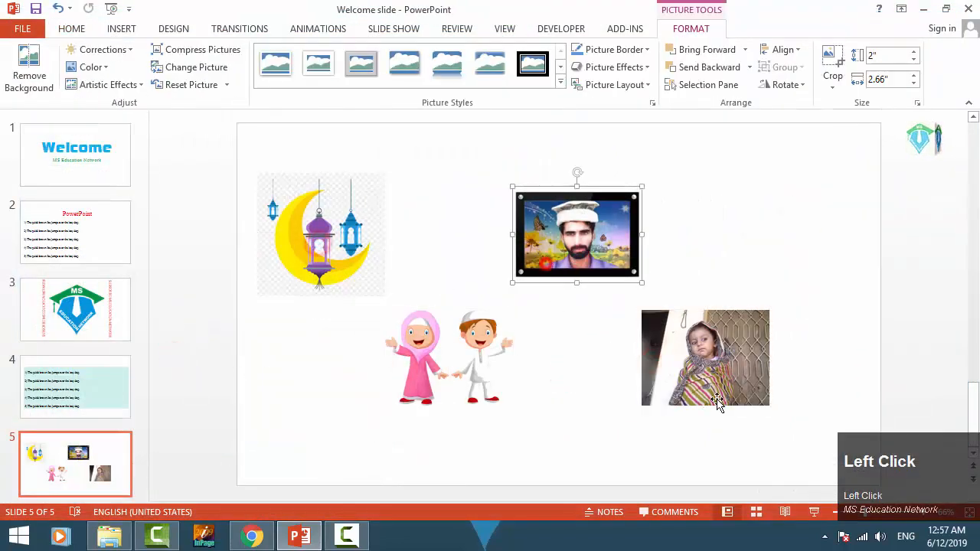
click(716, 399)
click(580, 433)
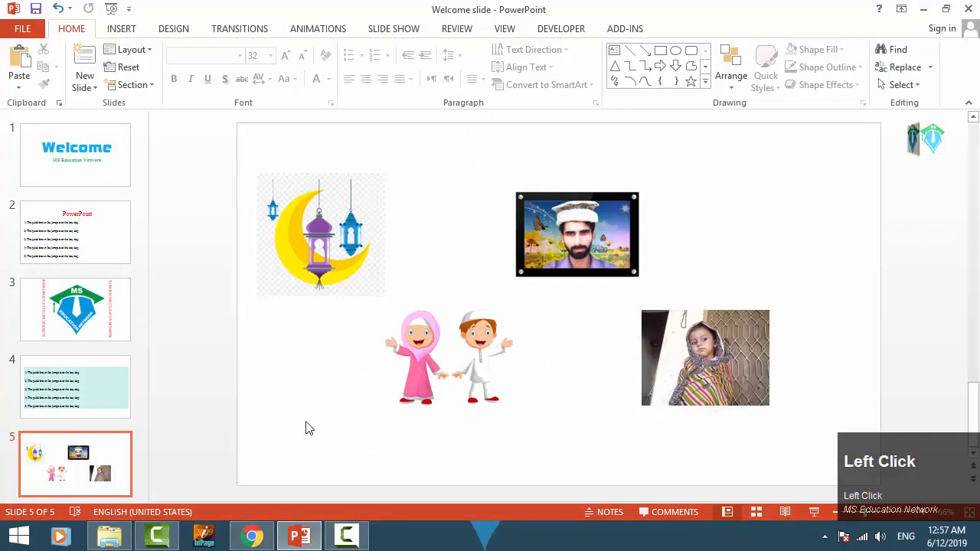